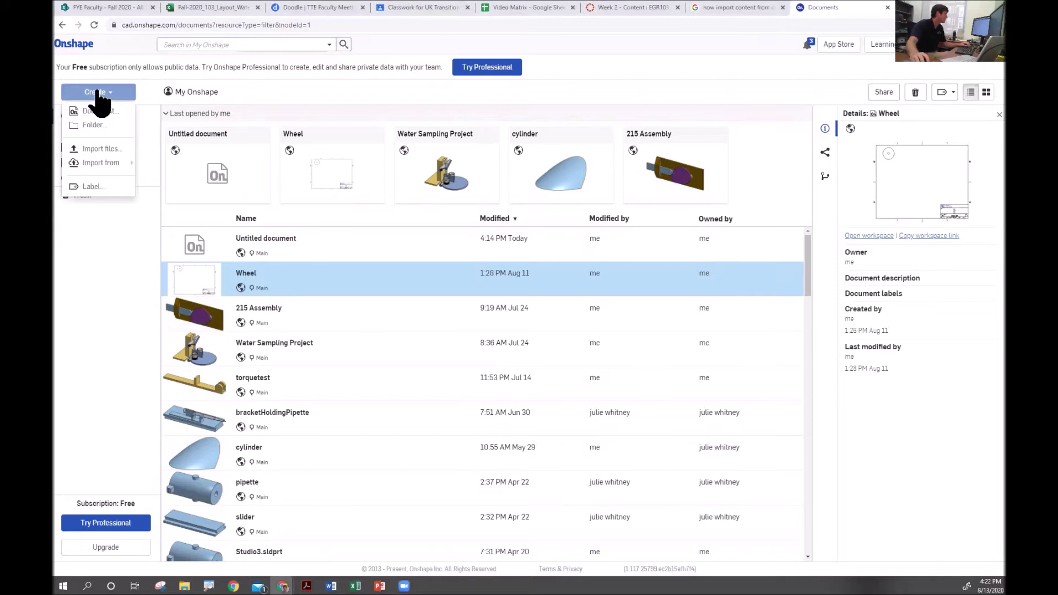
# Create a new public document named Wheel.
pyautogui.click(89, 113)
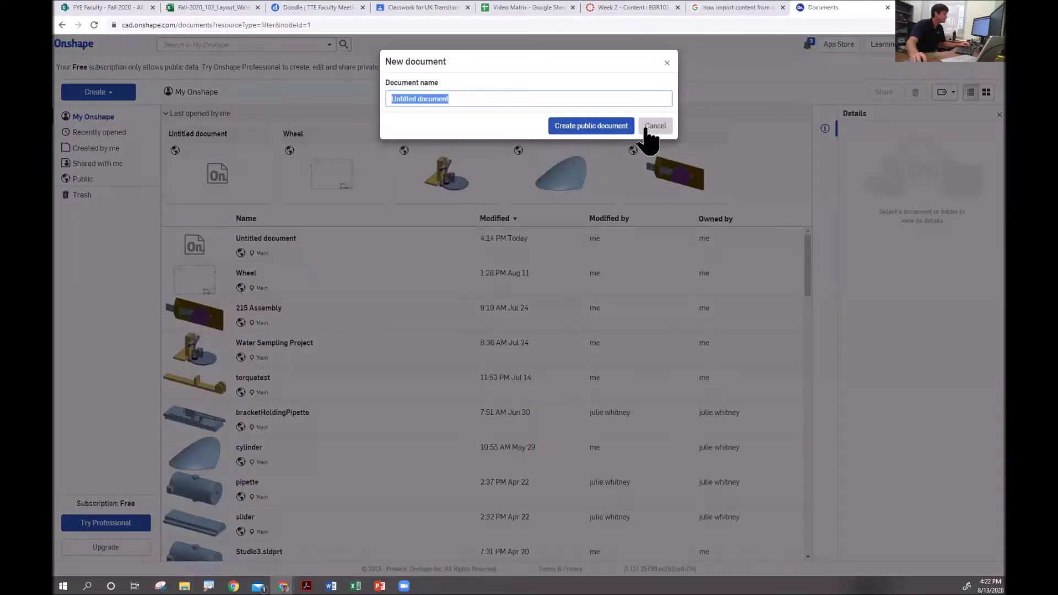
pyautogui.write('Wheel')
pyautogui.click(631, 126)
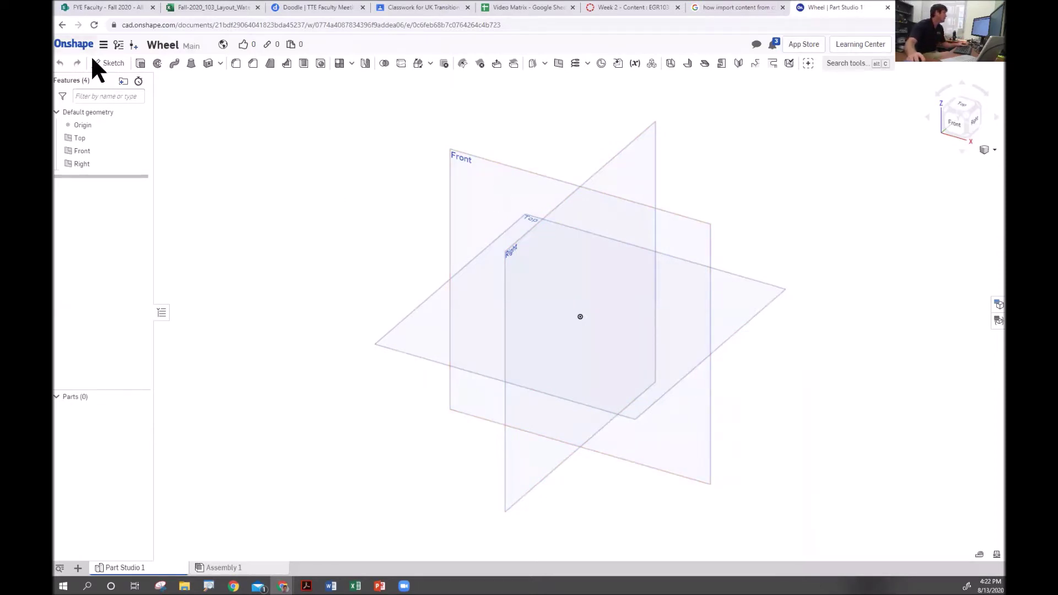
# Start a sketch on the Top plane and draw a circle centred on the origin.
pyautogui.click(110, 64)
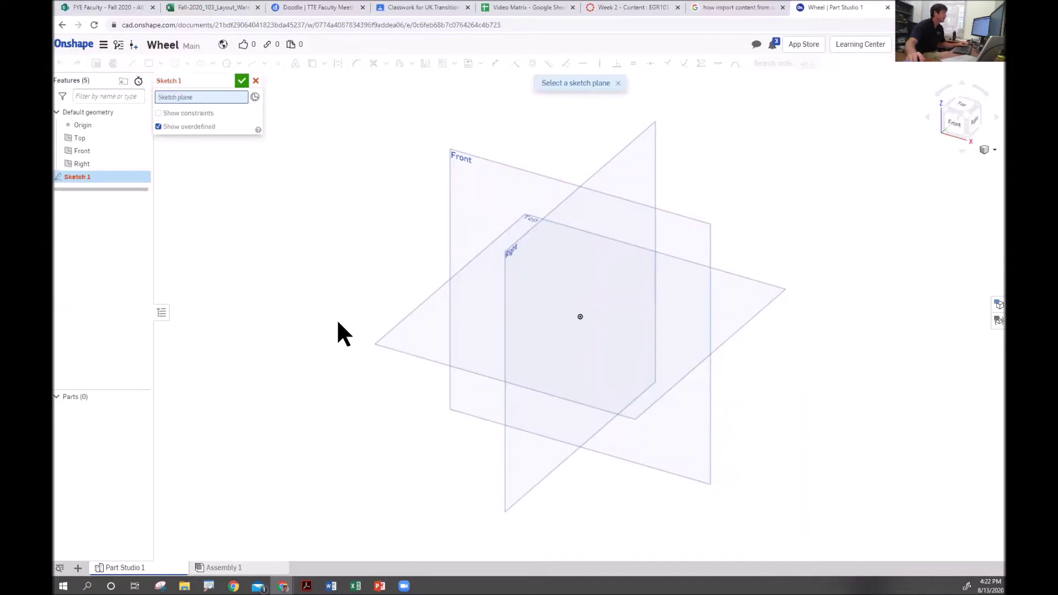
pyautogui.click(380, 346)
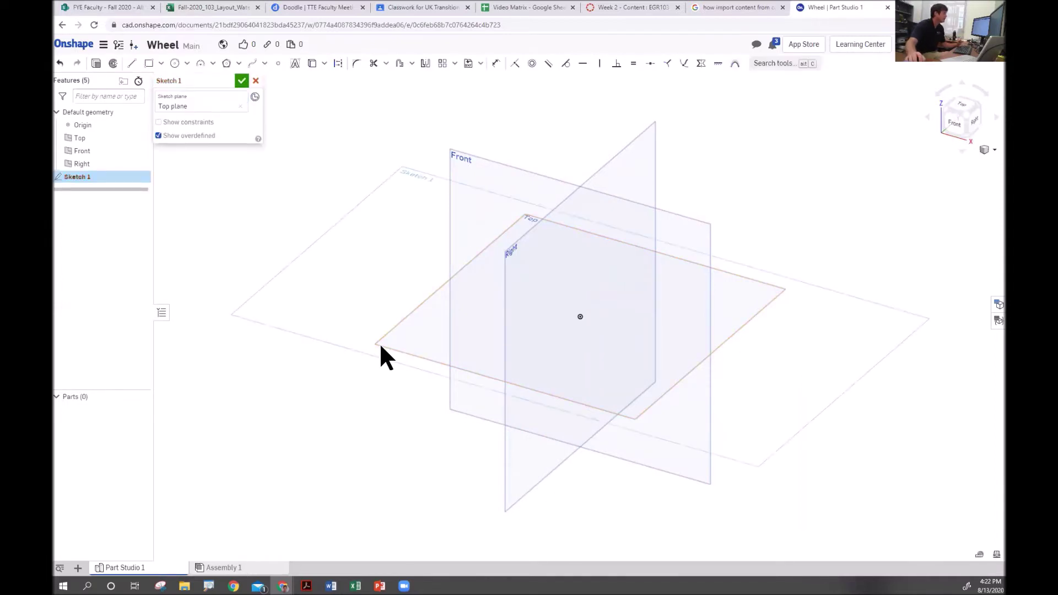
pyautogui.click(174, 64)
pyautogui.click(585, 316)
pyautogui.click(656, 342)
# Dimension the circle's diameter to 1.25 in.
pyautogui.click(495, 63)
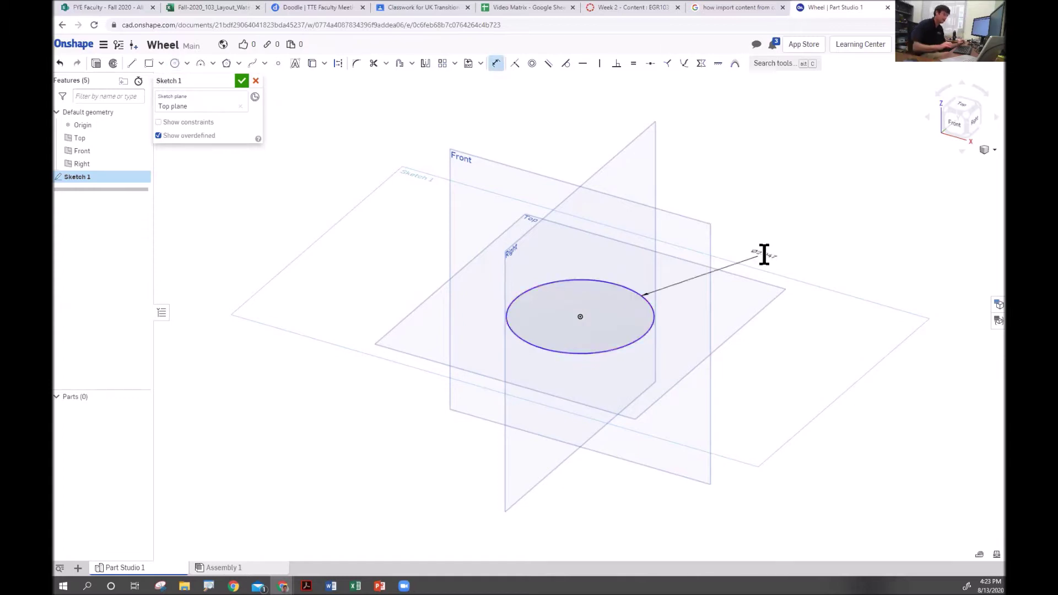
pyautogui.click(764, 254)
pyautogui.write('1.25')
pyautogui.press('Return')
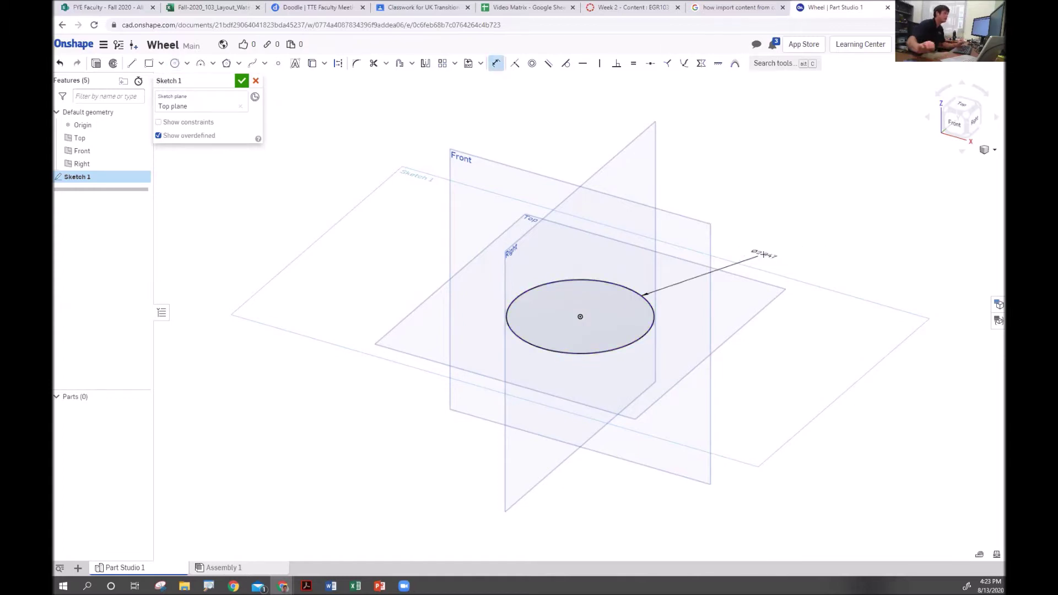
# Draw a small center point rectangle at the circle's centre.
pyautogui.scroll(8, 595, 318)
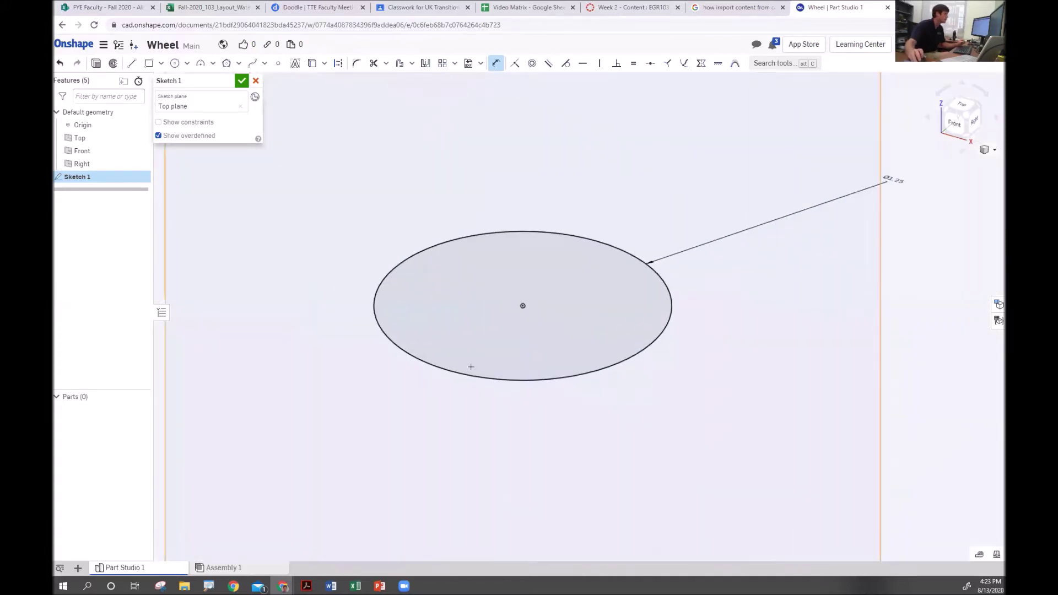
pyautogui.scroll(1, 485, 359)
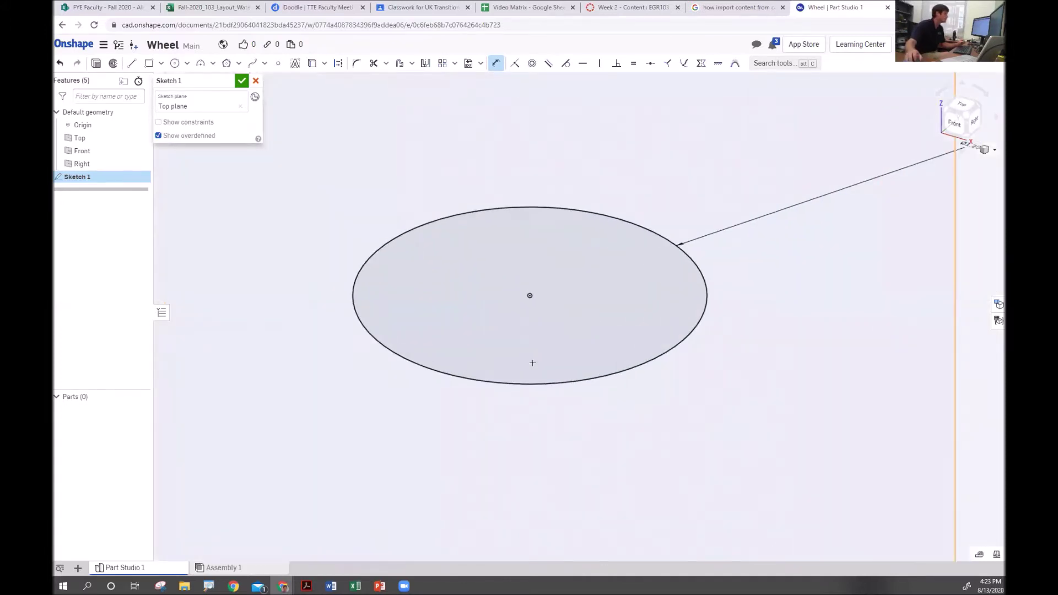
pyautogui.click(161, 64)
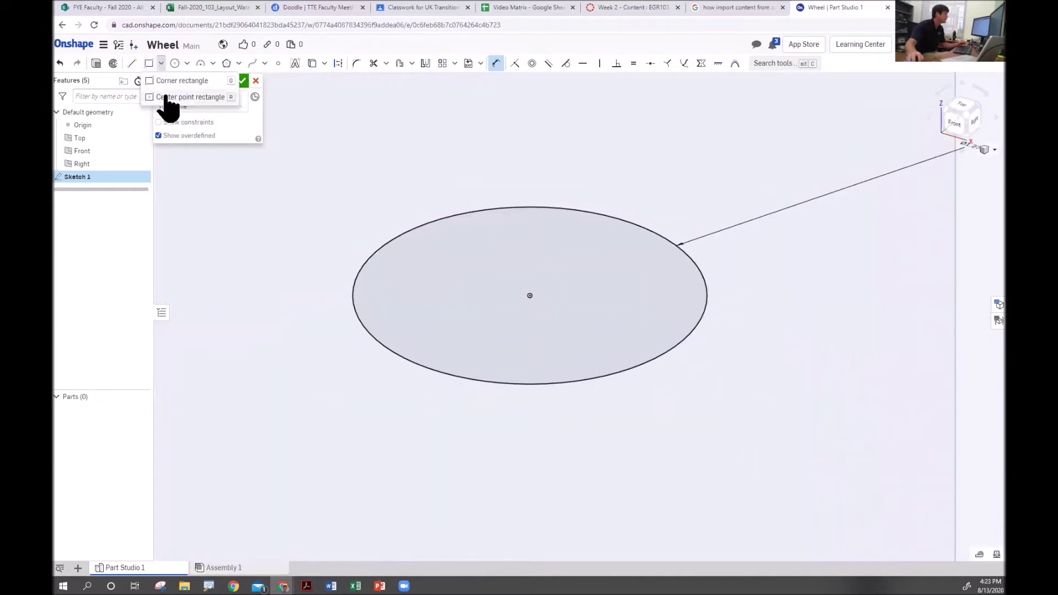
pyautogui.click(166, 97)
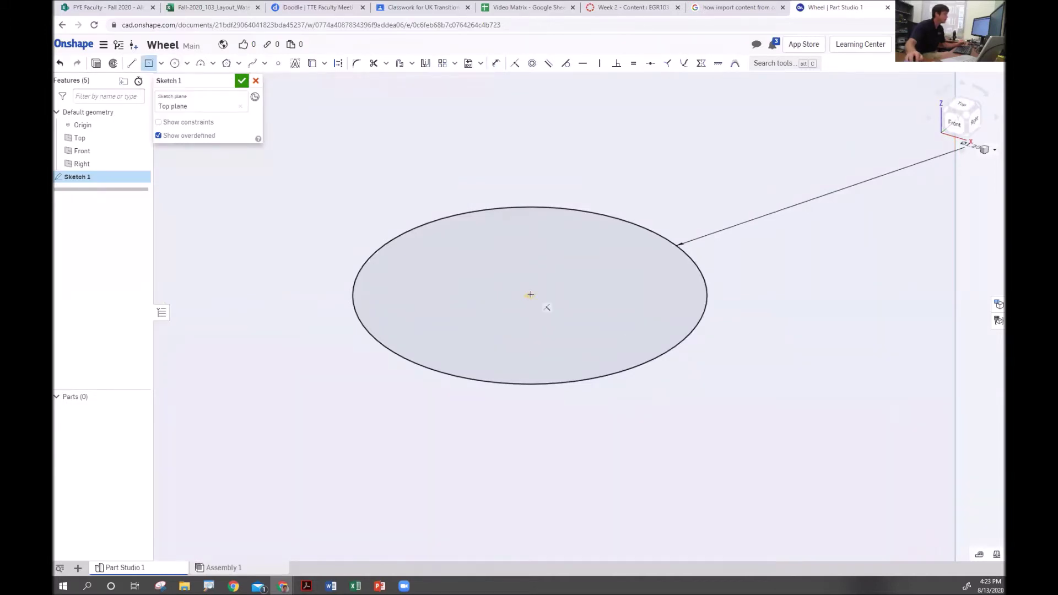
pyautogui.click(547, 301)
pyautogui.click(574, 296)
pyautogui.press('Escape')
# Dimension the rectangle's long side to 0.2 in and its short side to 0.125 in.
pyautogui.press('d')
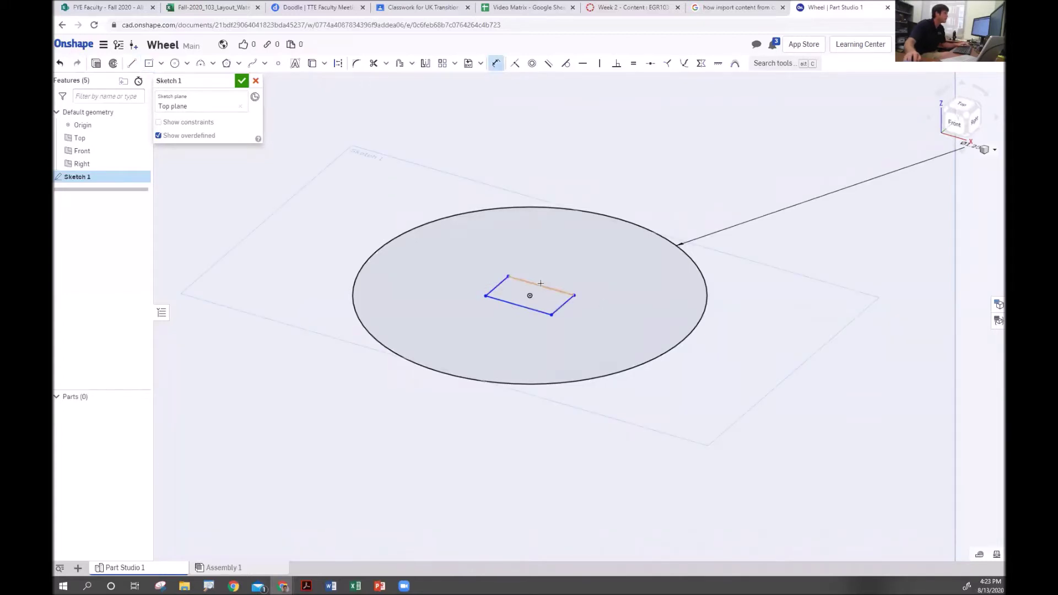
pyautogui.click(542, 286)
pyautogui.click(560, 258)
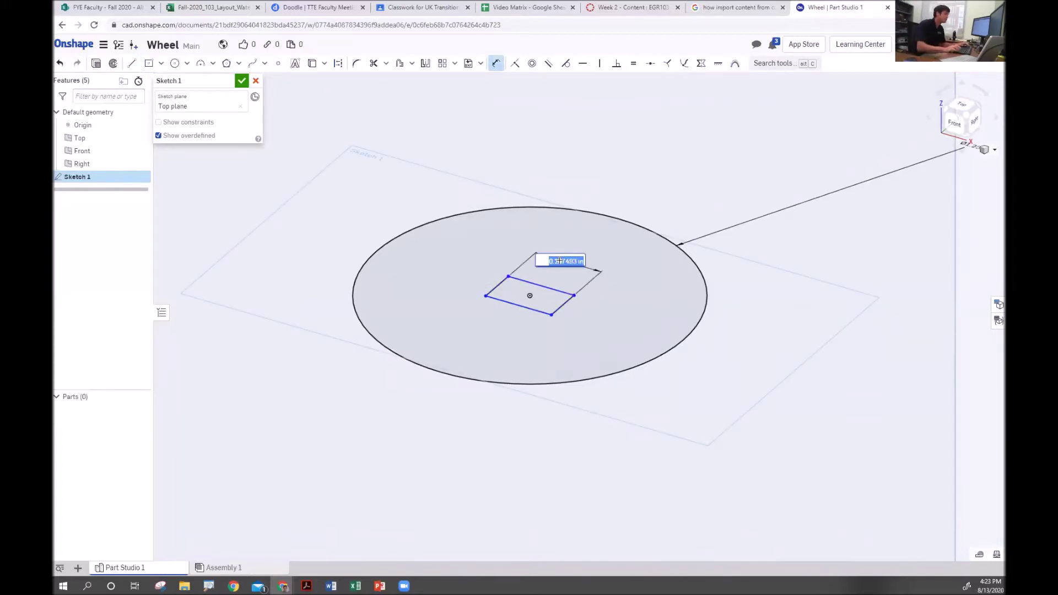
pyautogui.press('Return')
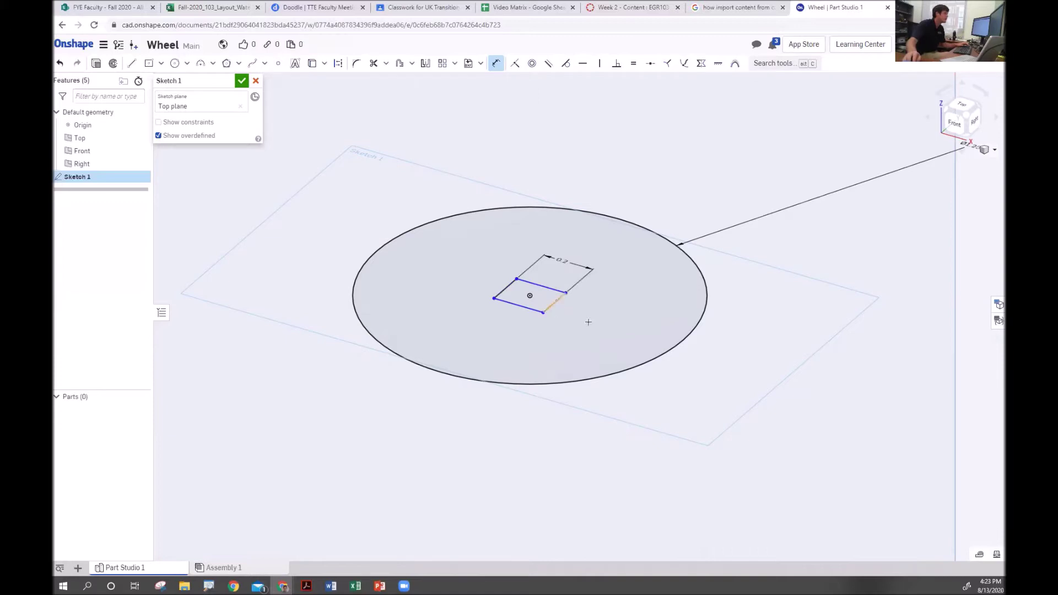
pyautogui.click(577, 331)
pyautogui.write('0.16')
pyautogui.press('Return')
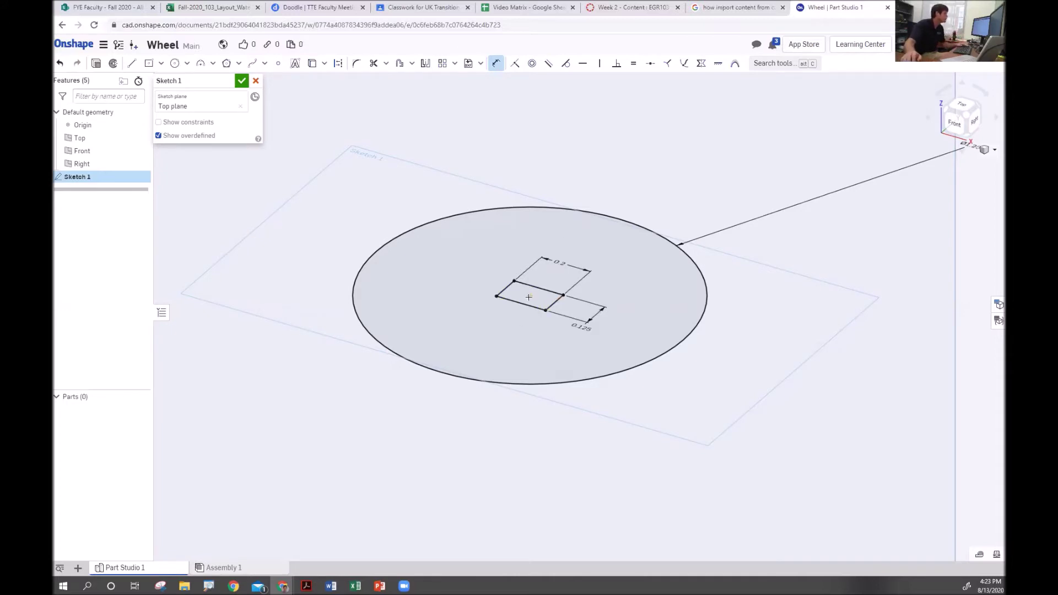
# Extrude the circular region around the rectangle as a new solid with a blind depth of 0.25 in, leaving the rectangular hole open.
pyautogui.click(95, 63)
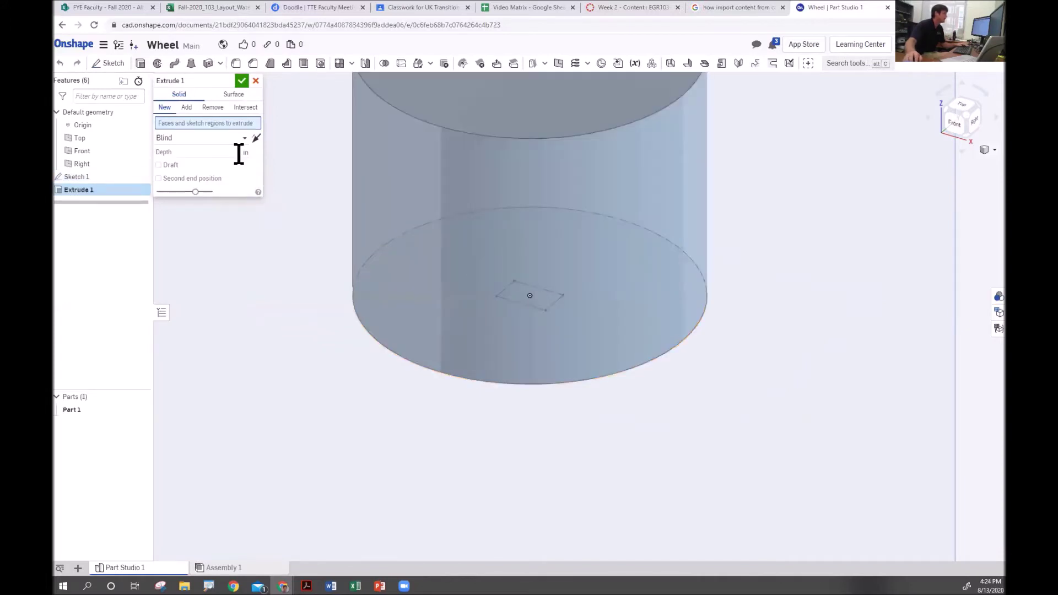
pyautogui.write('2')
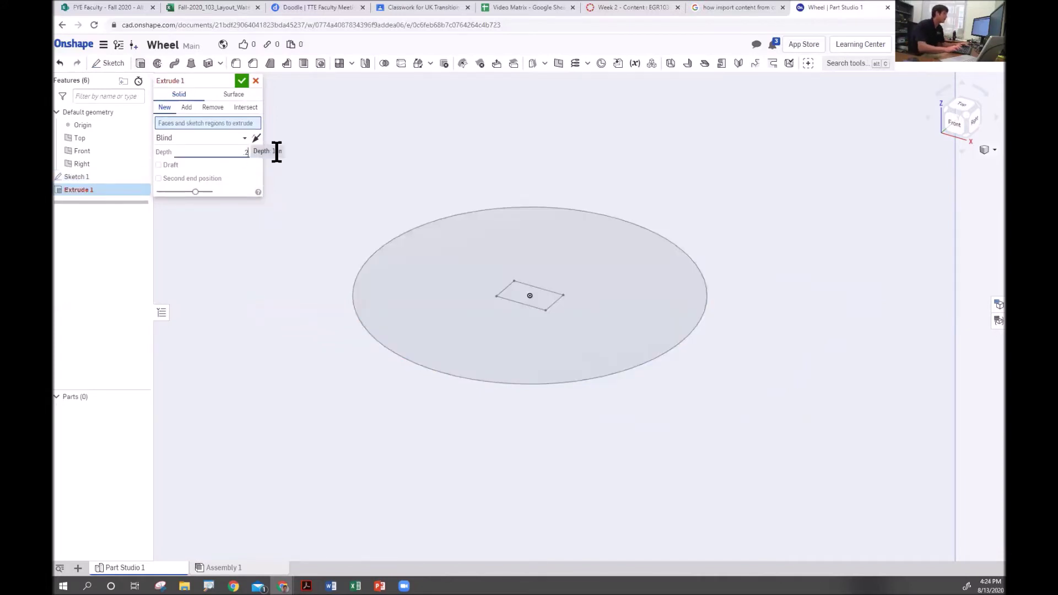
pyautogui.hotkey('ctrl', 'z')
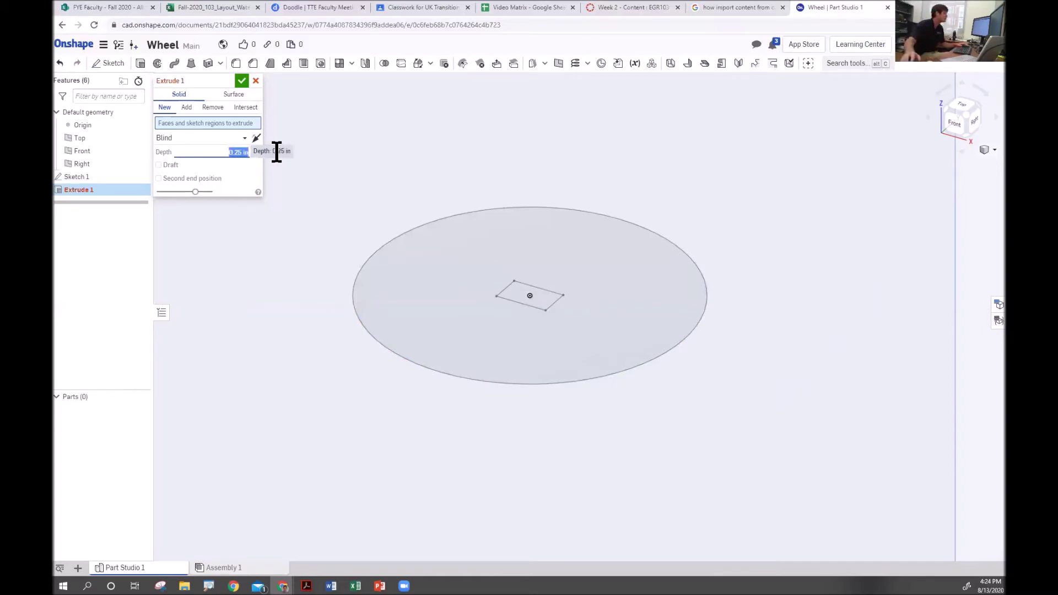
pyautogui.hotkey('ctrl', 'z')
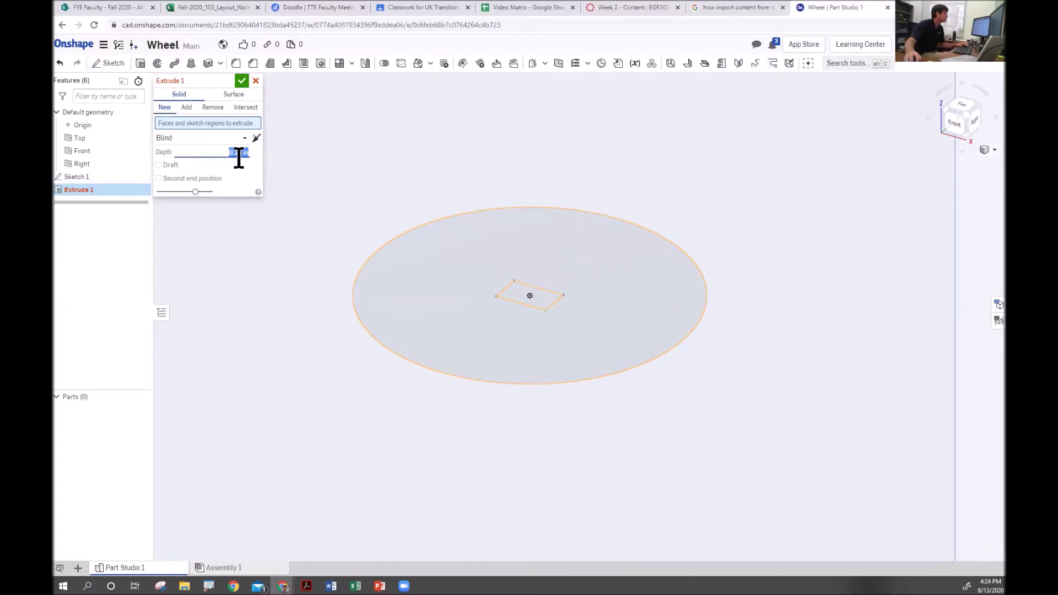
pyautogui.click(243, 81)
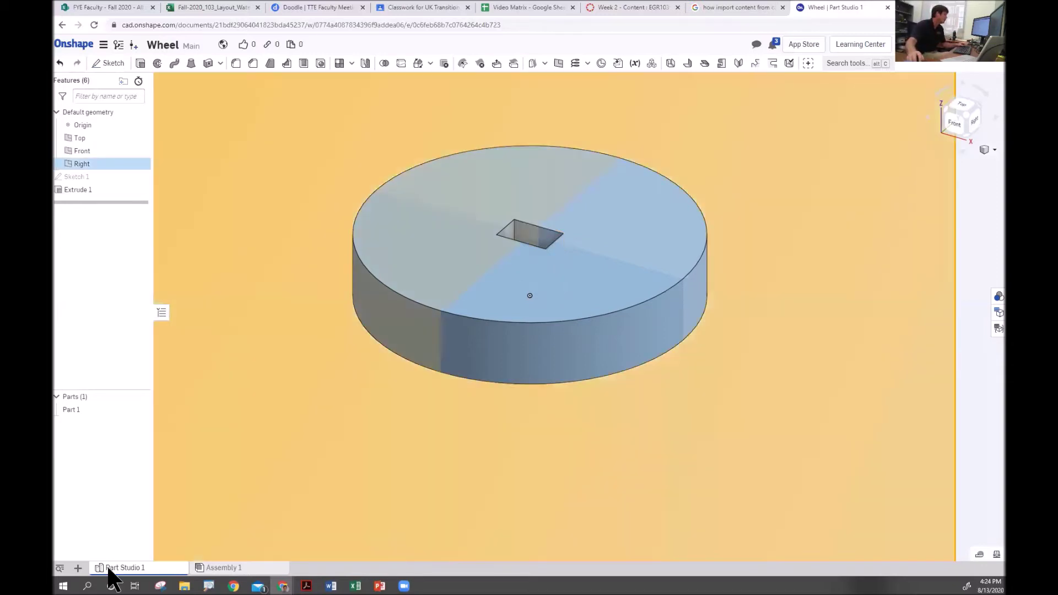
# Create a drawing from the FYETemplate.dwt template in Untitled document with the No views option.
pyautogui.click(78, 567)
pyautogui.moveTo(130, 446)
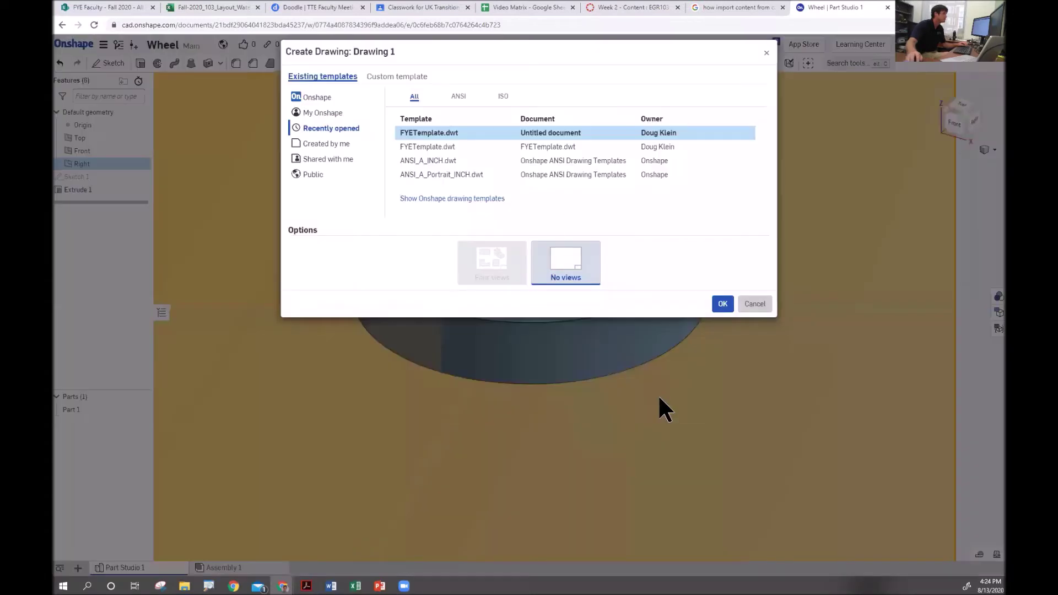
pyautogui.click(723, 305)
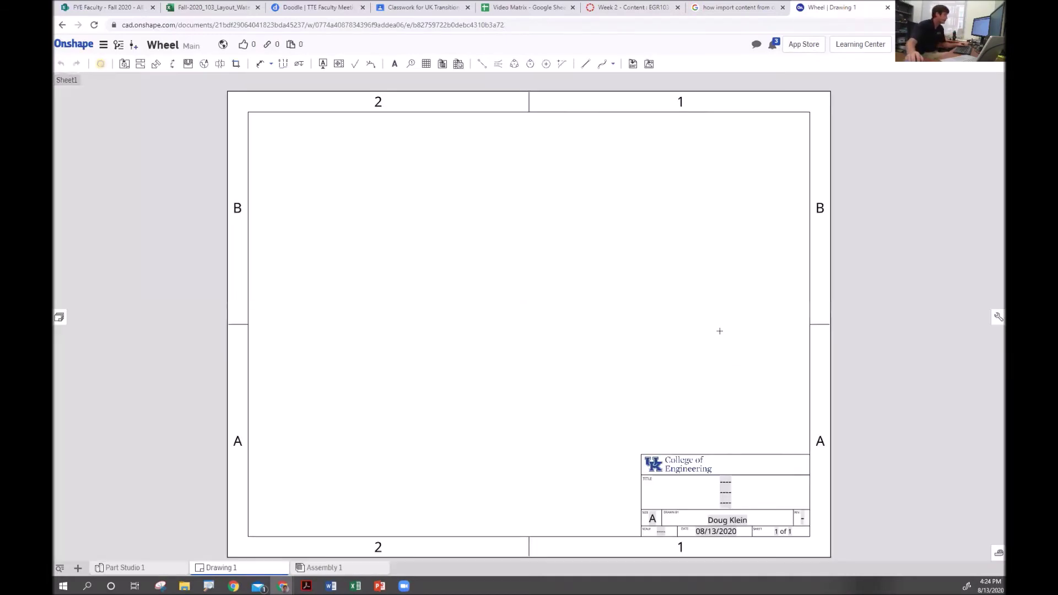
# Insert a Top view of the wheel at 1:1 scale in the sheet's upper-left area, without any projected views.
pyautogui.click(212, 204)
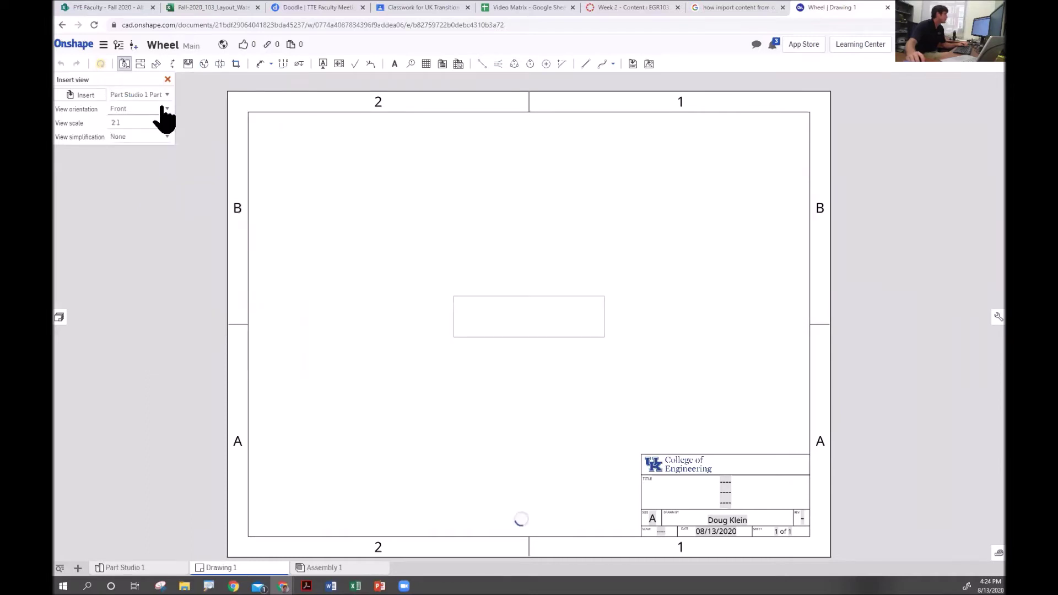
pyautogui.click(149, 115)
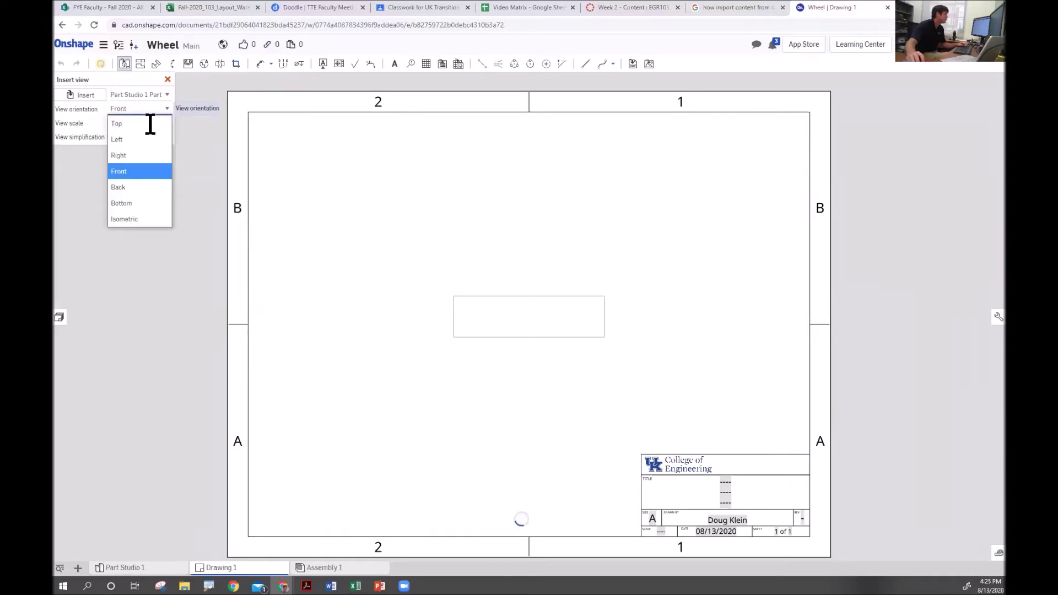
pyautogui.click(149, 123)
pyautogui.click(167, 122)
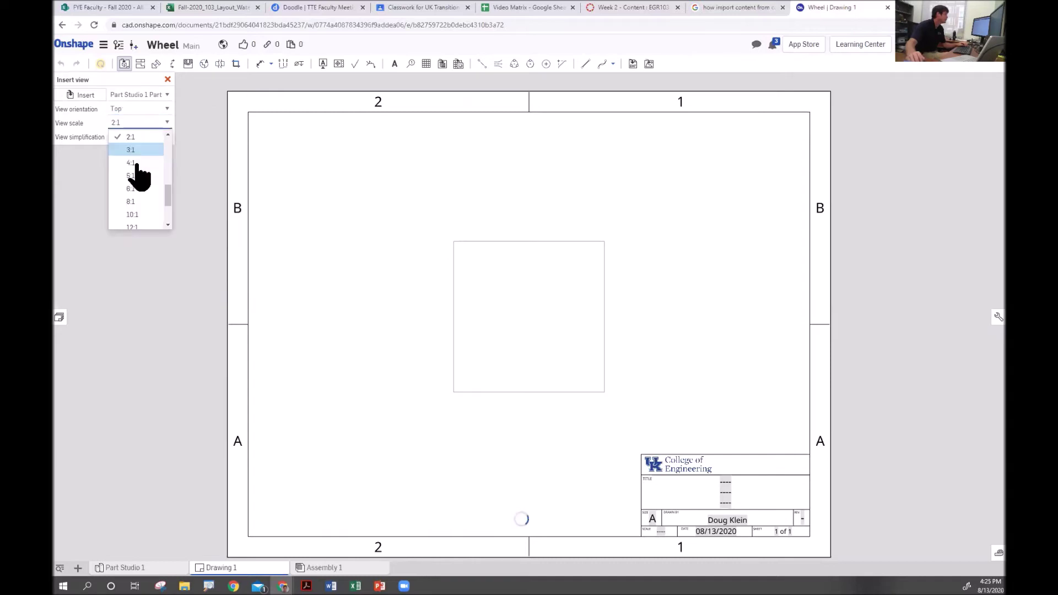
pyautogui.scroll(1, 145, 146)
pyautogui.click(132, 136)
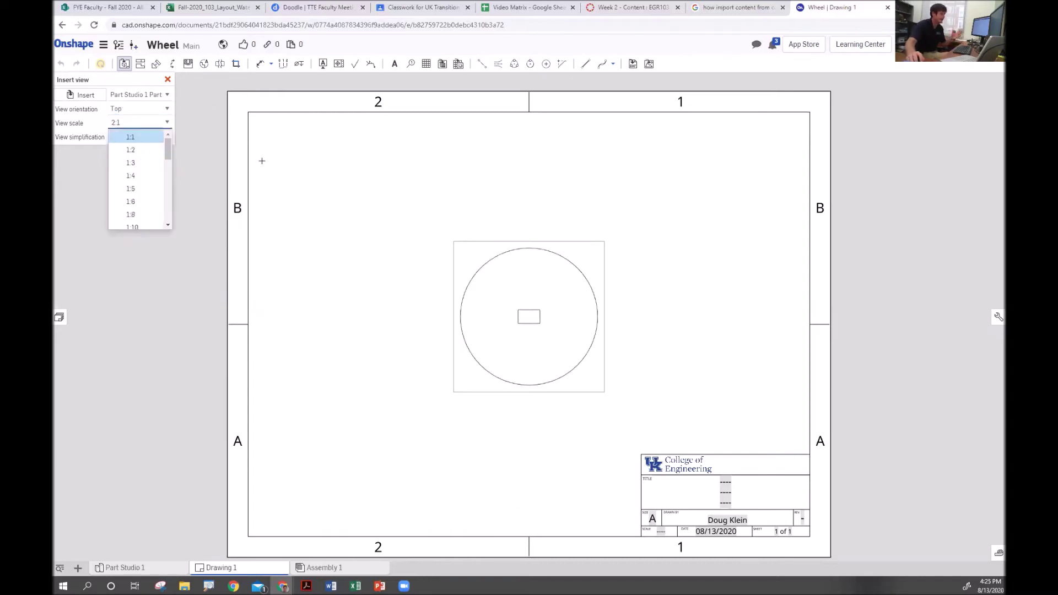
pyautogui.click(349, 183)
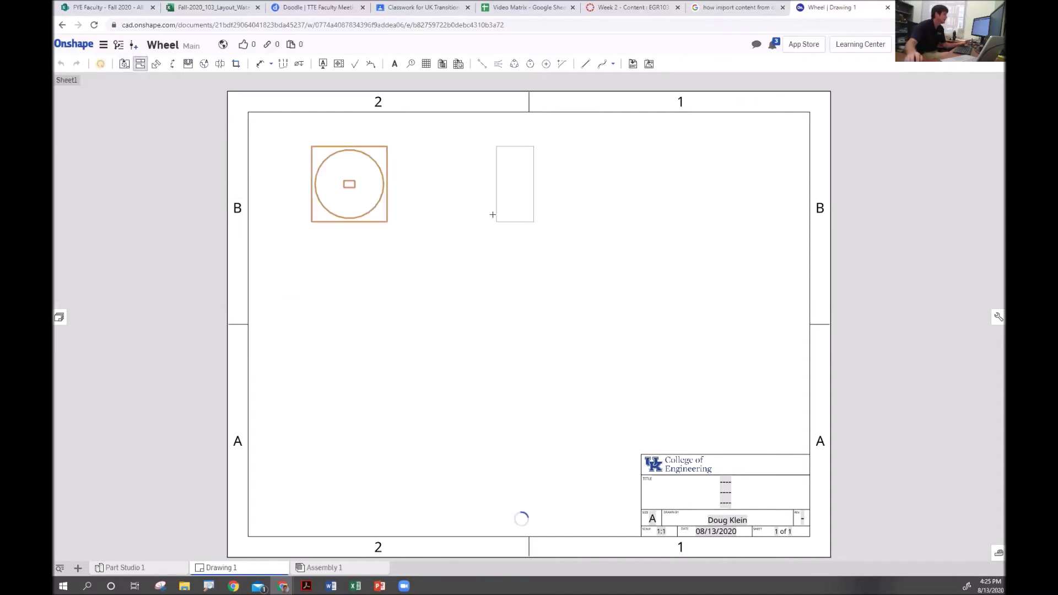
pyautogui.press('Escape')
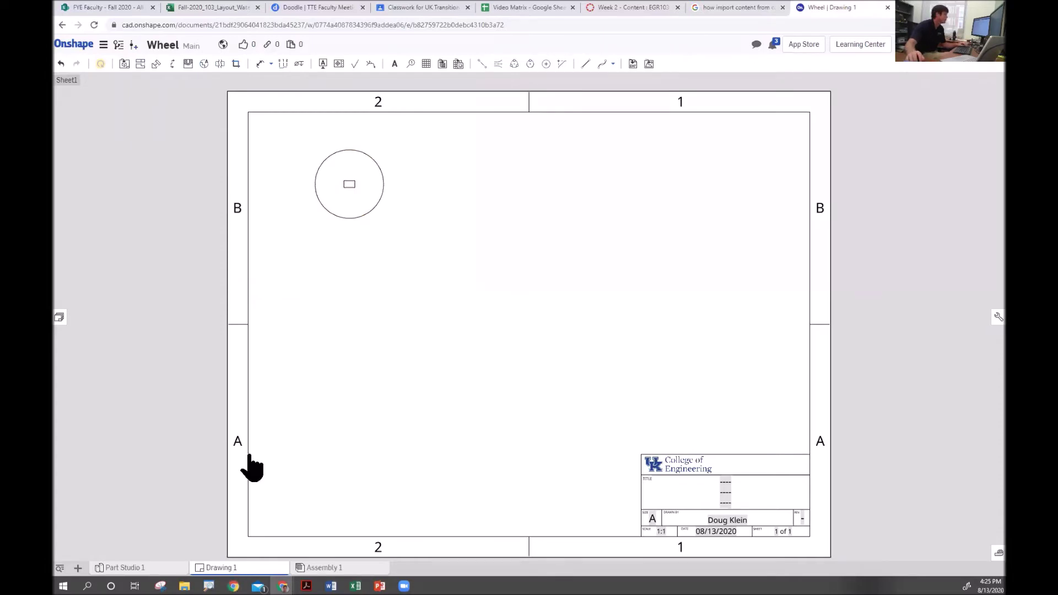
# Export the drawing as a color PDF download with normal text.
pyautogui.rightClick(232, 567)
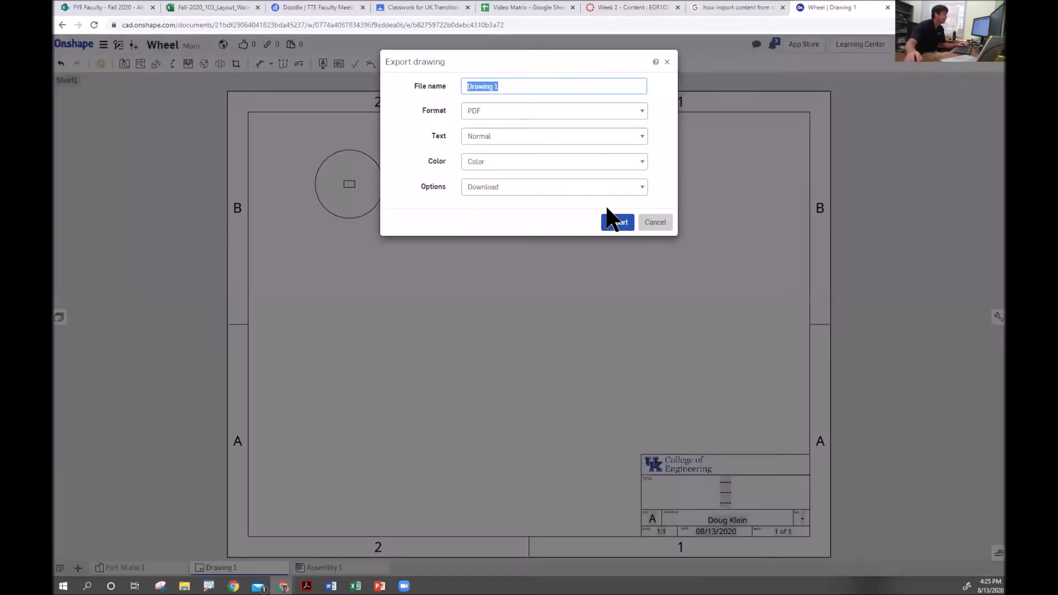
pyautogui.click(617, 223)
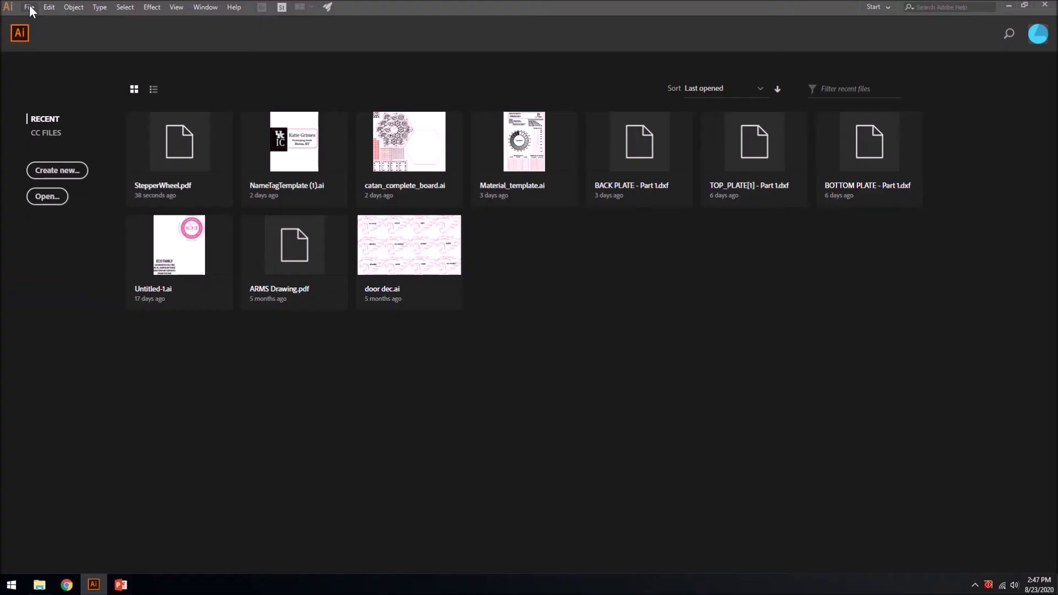
# Switch to Illustrator and create a new 24 x 12 in landscape document in RGB Color mode.
pyautogui.click(29, 8)
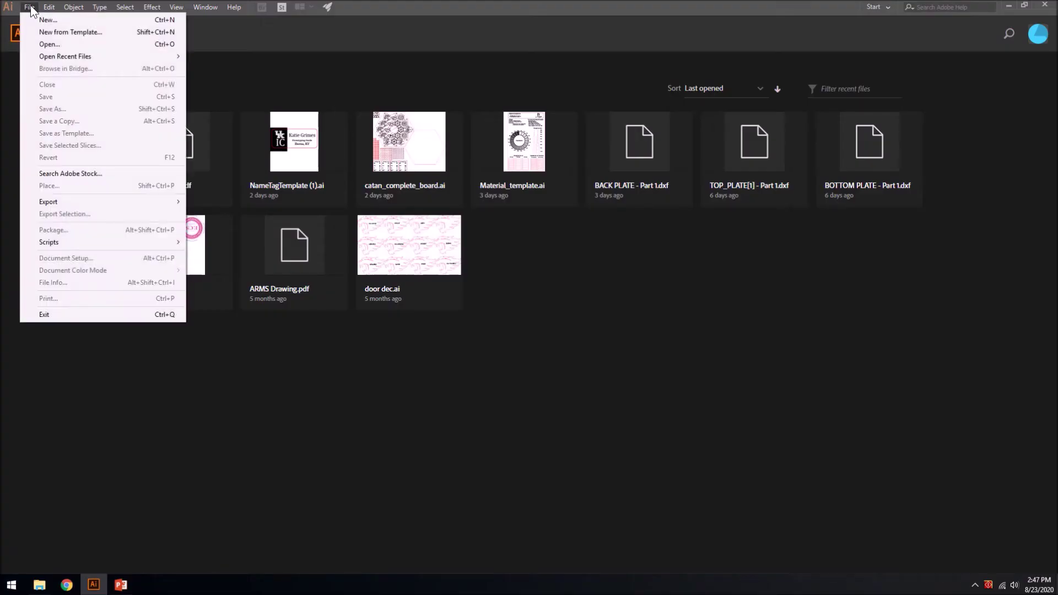
pyautogui.click(36, 18)
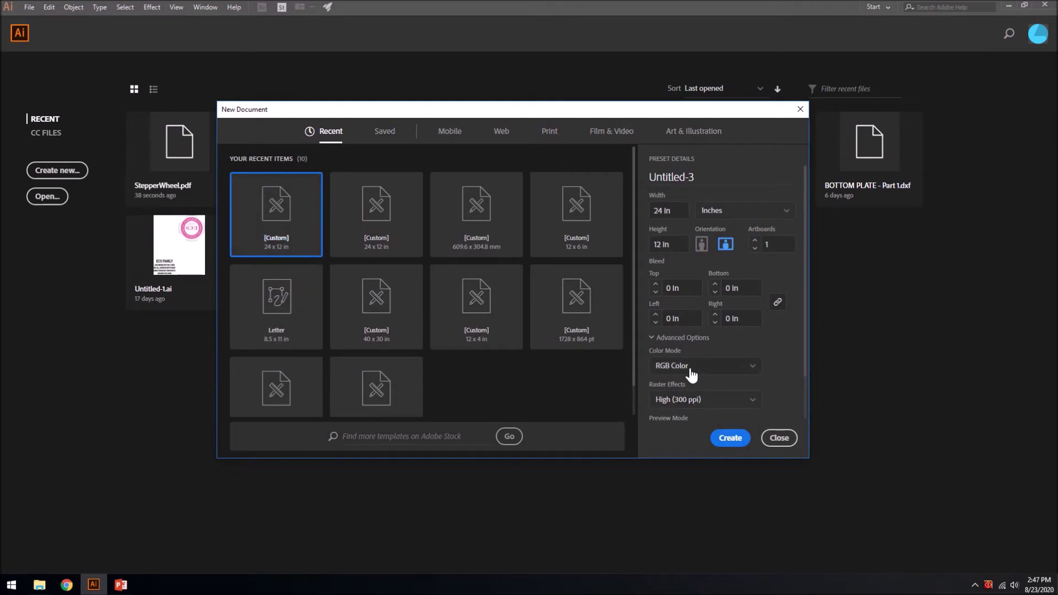
pyautogui.click(732, 438)
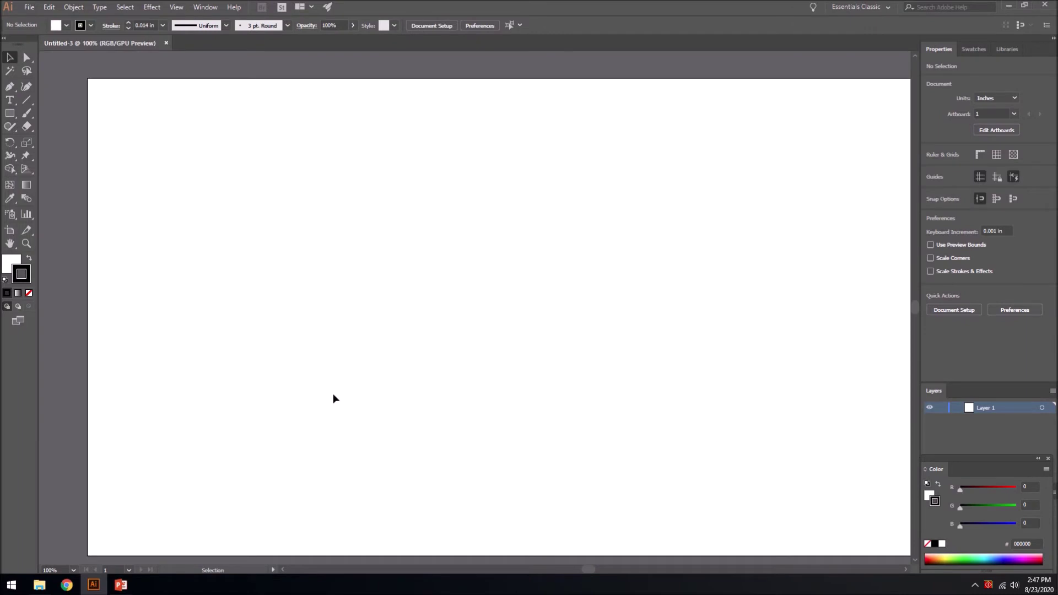
# Open StepperWheel.pdf in Illustrator.
pyautogui.click(28, 7)
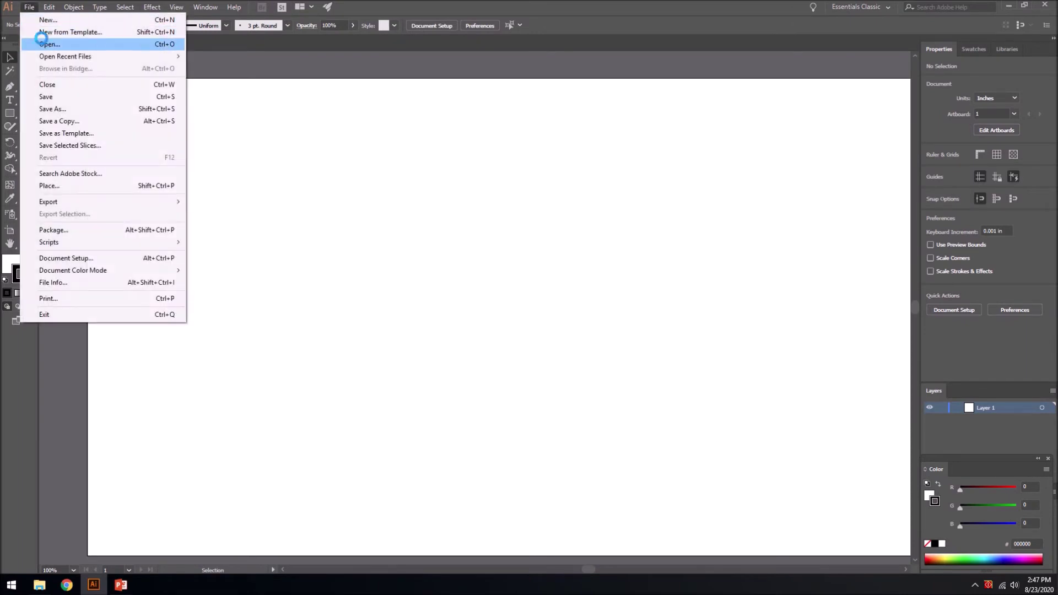
pyautogui.click(39, 44)
pyautogui.click(197, 130)
pyautogui.click(800, 502)
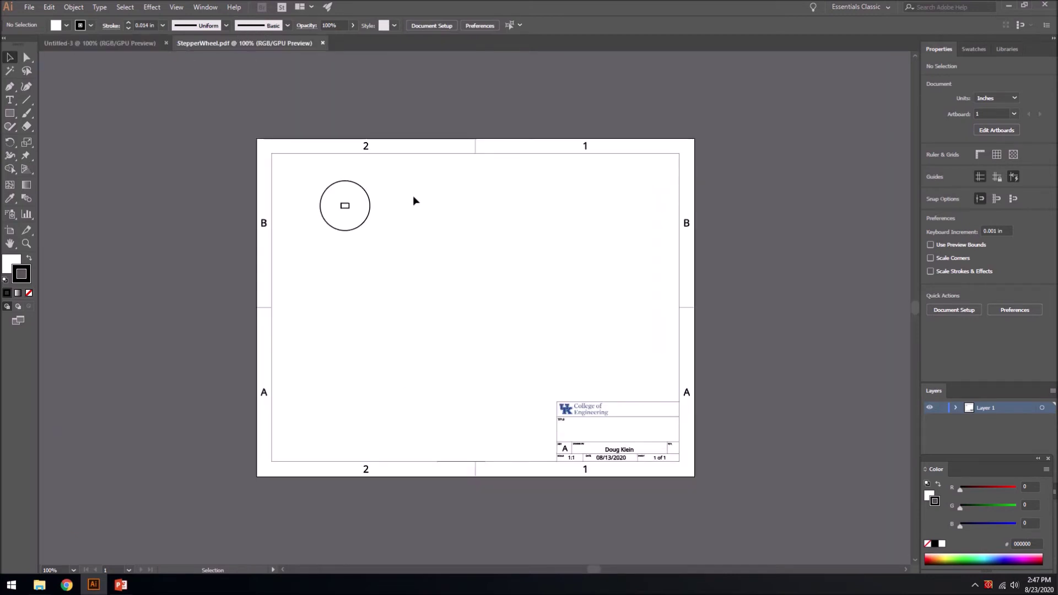
# Bring the wheel circle with its rectangular hole from the PDF's clip group into Untitled-3's upper-left area and close StepperWheel.pdf.
pyautogui.click(361, 208)
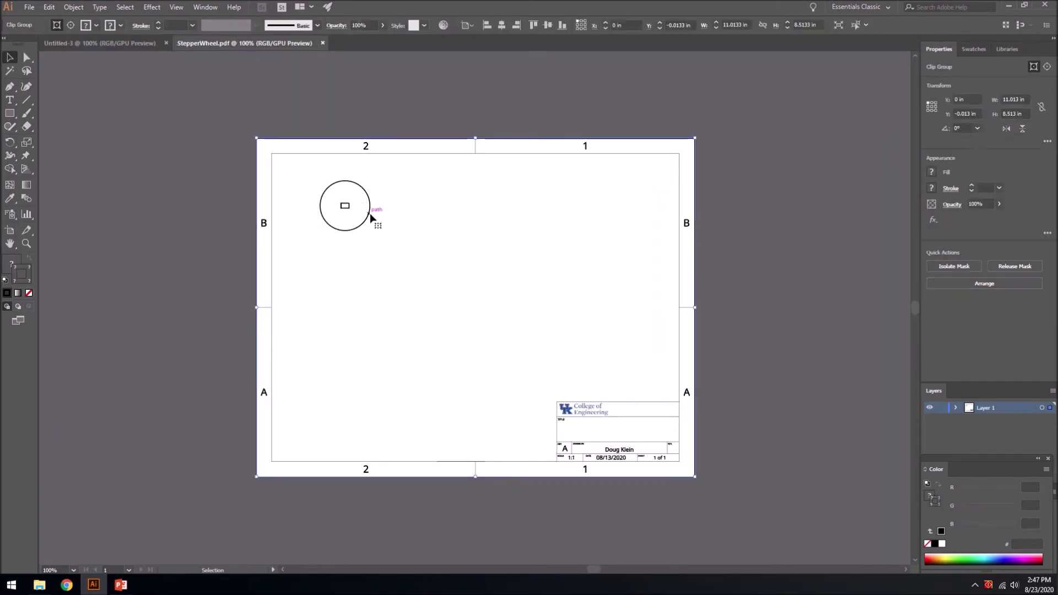
pyautogui.doubleClick(370, 214)
pyautogui.moveTo(401, 264); pyautogui.dragTo(304, 174)
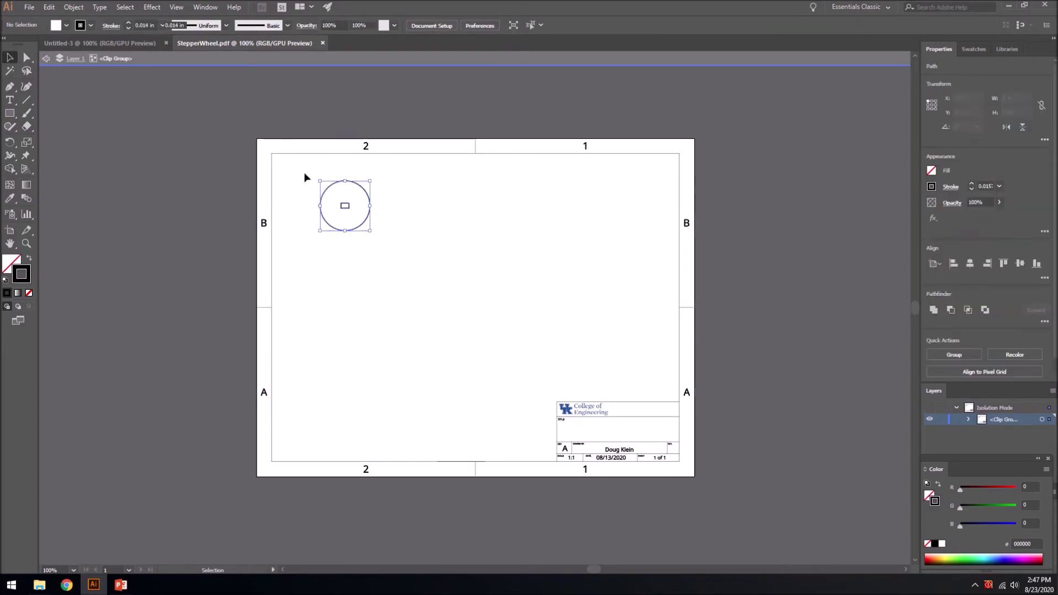
pyautogui.moveTo(235, 46); pyautogui.dragTo(494, 223)
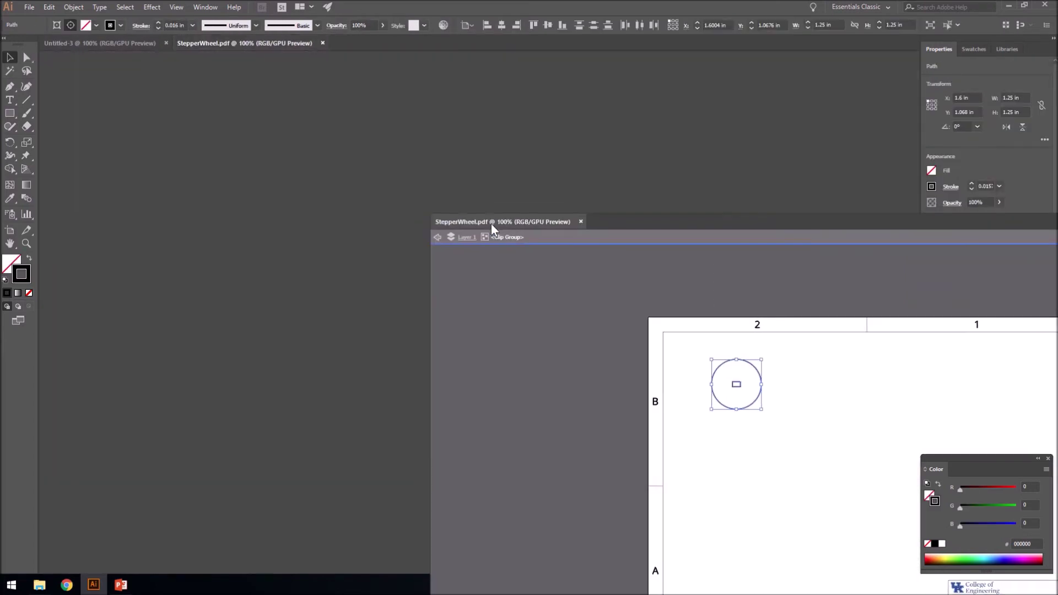
pyautogui.moveTo(715, 375); pyautogui.dragTo(143, 146)
pyautogui.moveTo(724, 229); pyautogui.dragTo(609, 242)
pyautogui.click(605, 240)
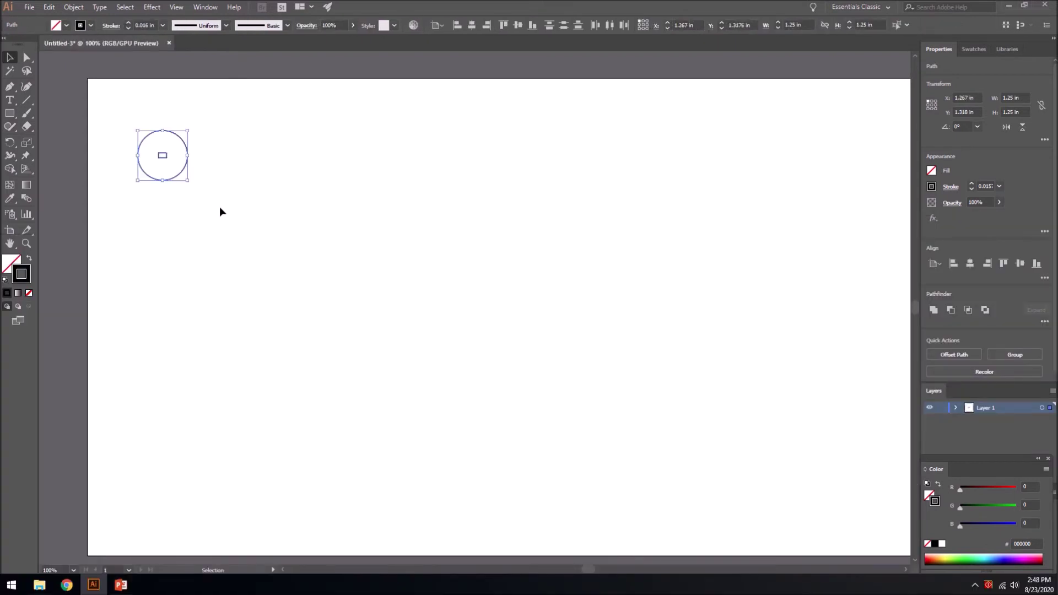
# Set the stroke color of the wheel outline to pure red, ff0000.
pyautogui.doubleClick(27, 279)
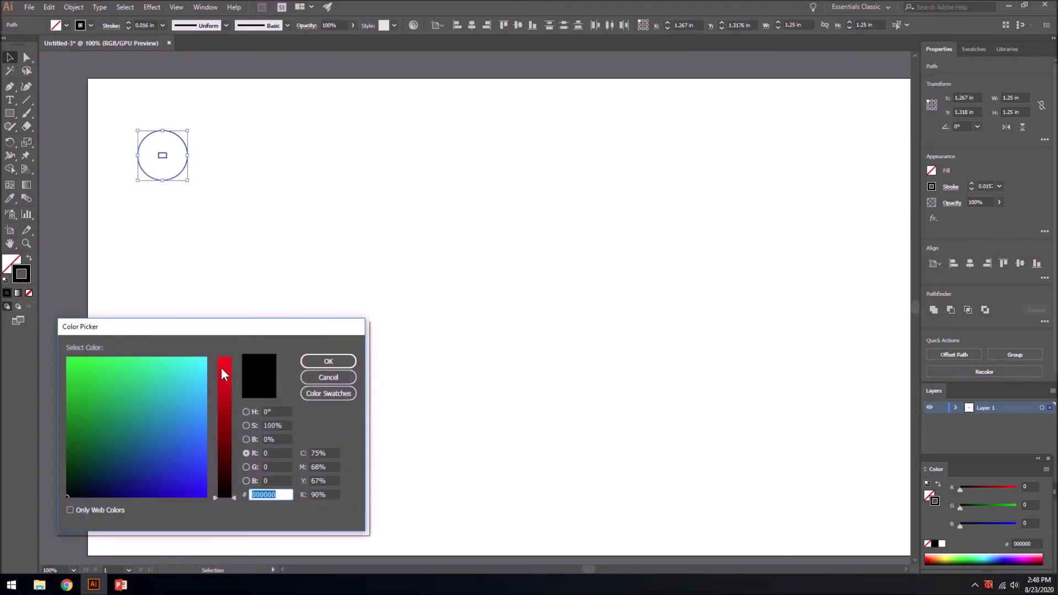
pyautogui.moveTo(224, 374); pyautogui.dragTo(230, 358)
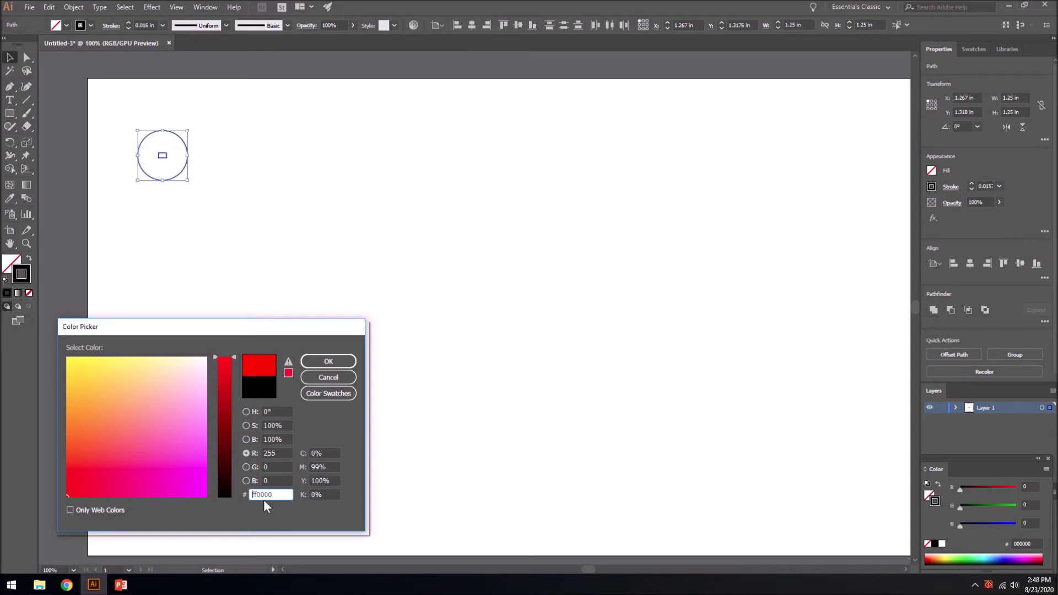
pyautogui.click(329, 361)
# Set the stroke weight of the wheel outline to 0.001 in and deselect it.
pyautogui.click(156, 26)
pyautogui.click(163, 26)
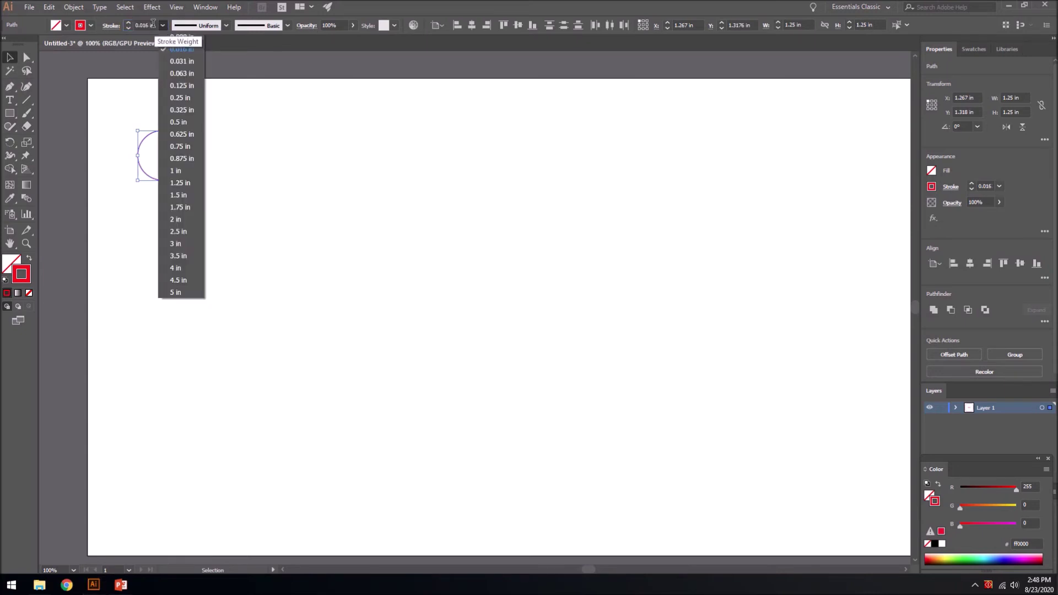
pyautogui.click(165, 35)
pyautogui.write('1')
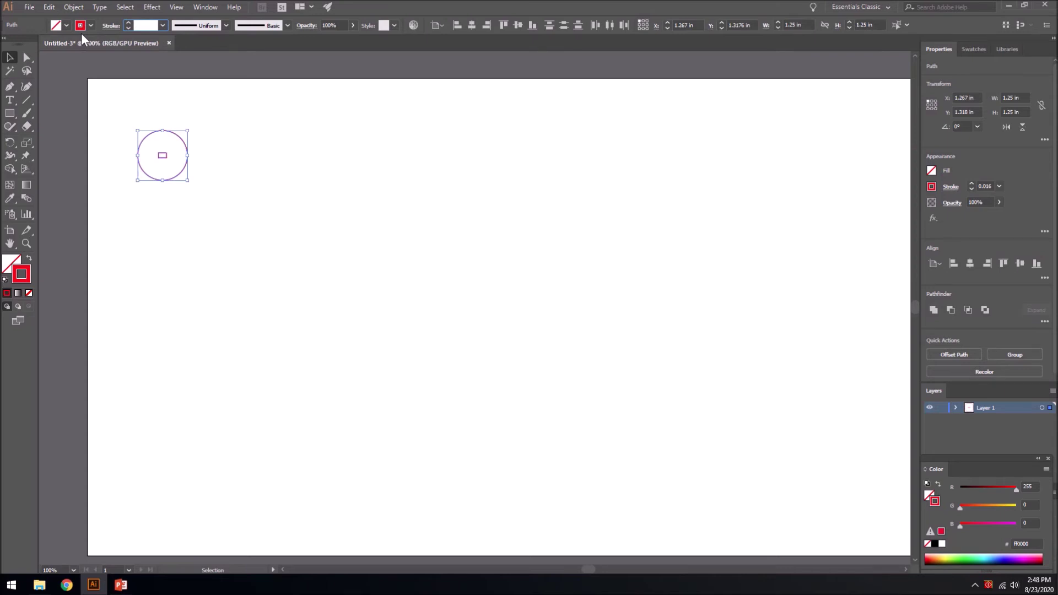
pyautogui.write('001')
pyautogui.press('Return')
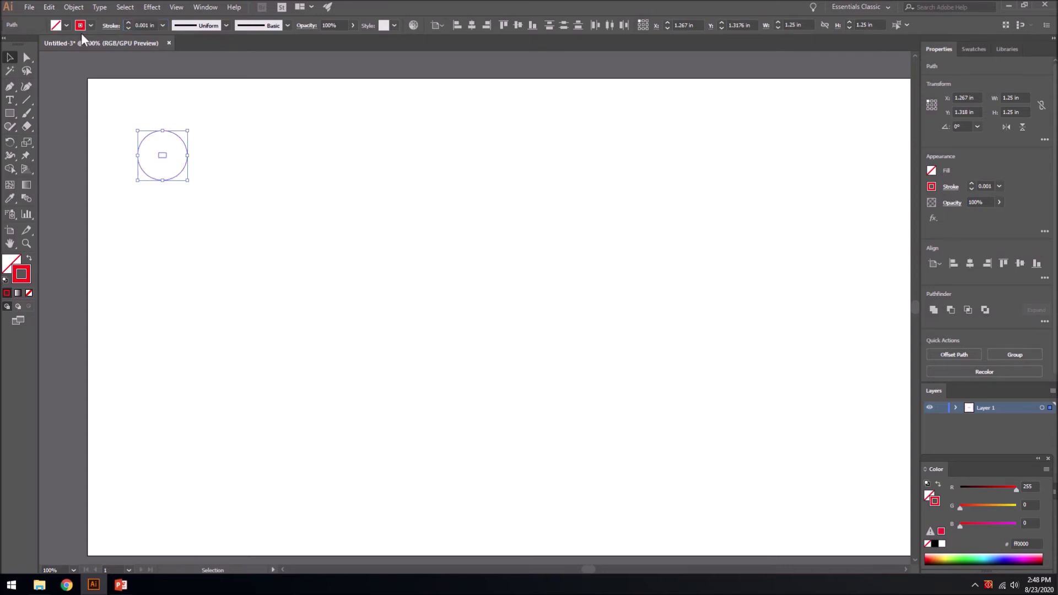
pyautogui.click(453, 177)
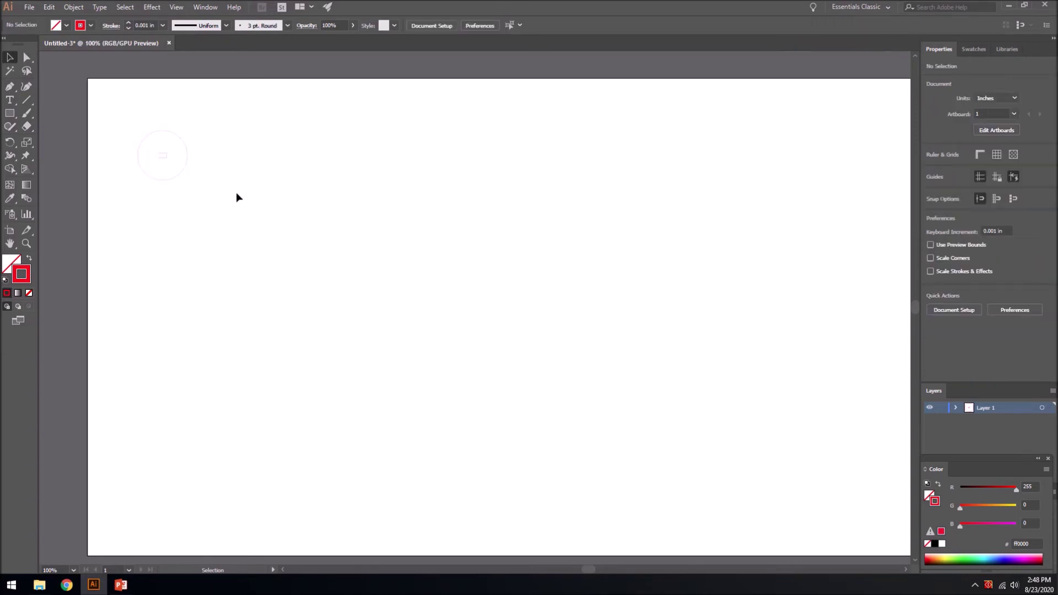
# Print one unscaled copy of the document to the VLS3.50 laser cutter.
pyautogui.click(25, 7)
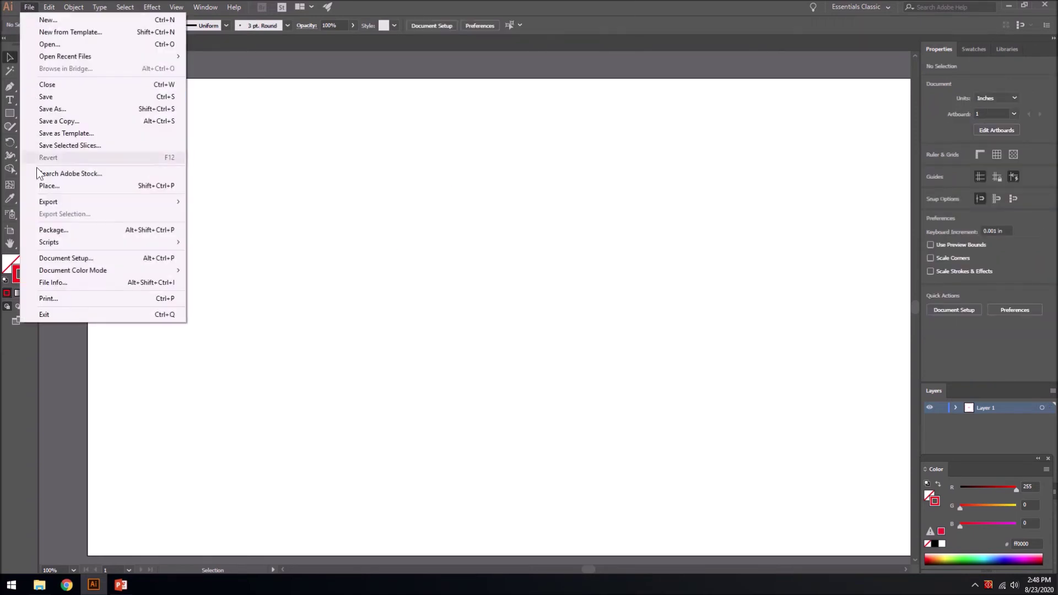
pyautogui.click(71, 298)
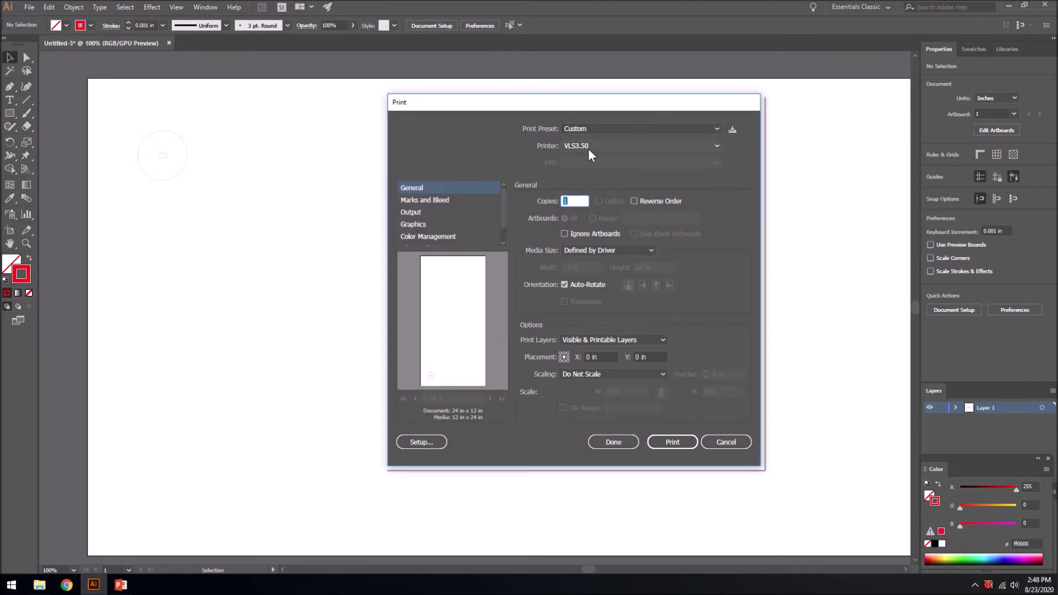
pyautogui.click(681, 443)
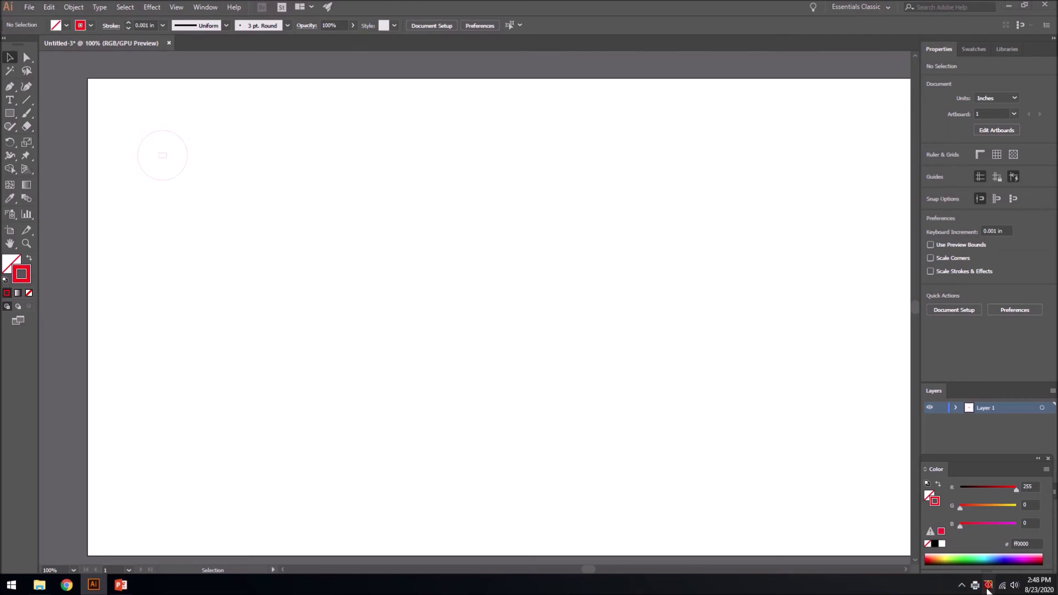
# Switch to the VLS3.50 Control Panel and relocate the wheel outline to about X 0.912 in, Y 0.873 in.
pyautogui.click(987, 585)
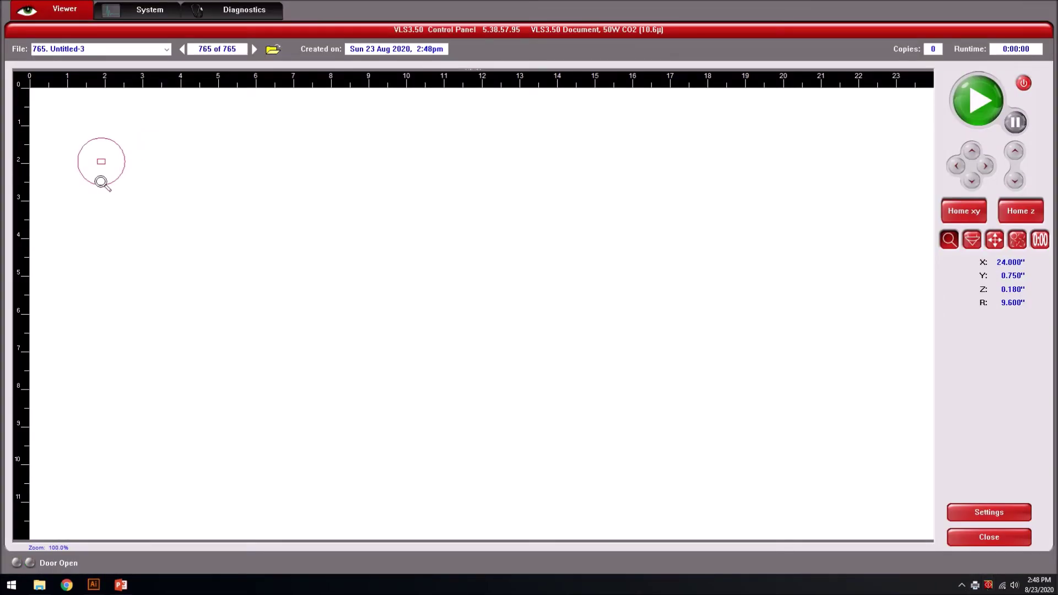
pyautogui.click(1000, 243)
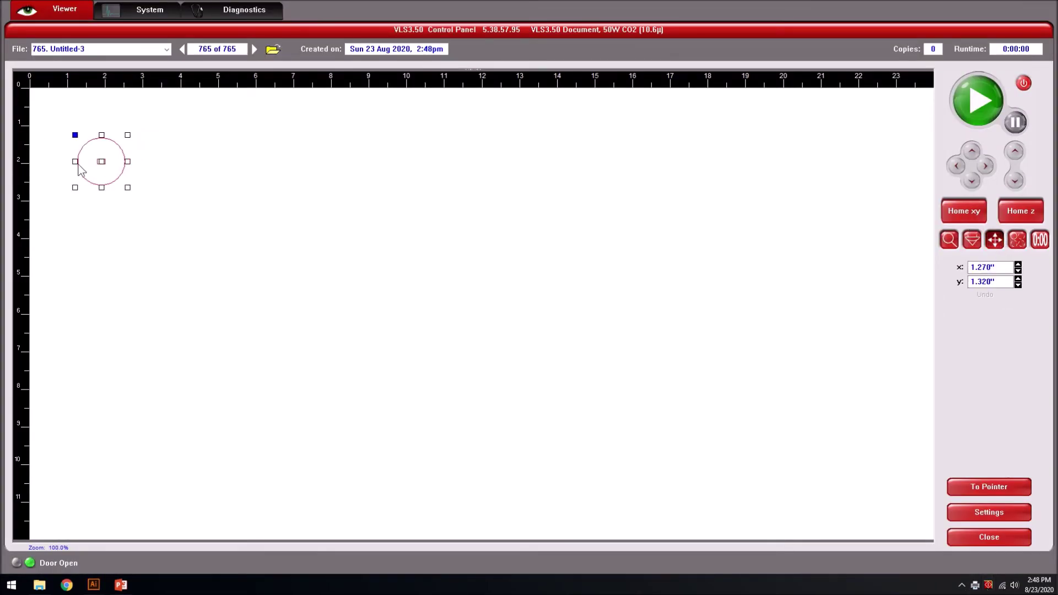
pyautogui.moveTo(102, 164); pyautogui.dragTo(64, 123)
# Place the laser's focus position just outside the wheel outline's lower-right side, at about X 1.644 in, Y 1.704 in.
pyautogui.click(266, 226)
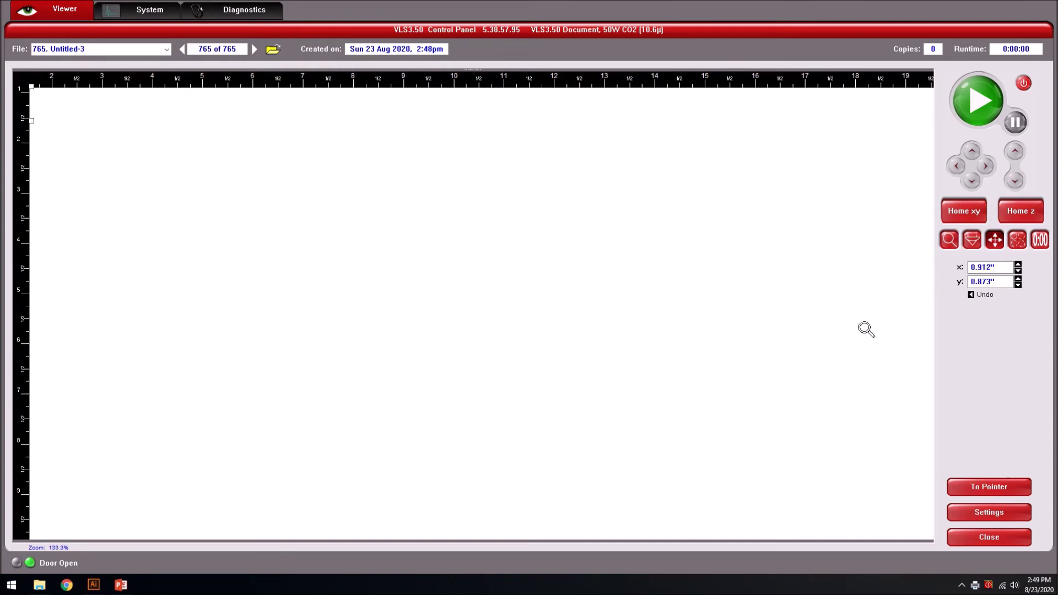
pyautogui.rightClick(358, 271)
pyautogui.click(971, 241)
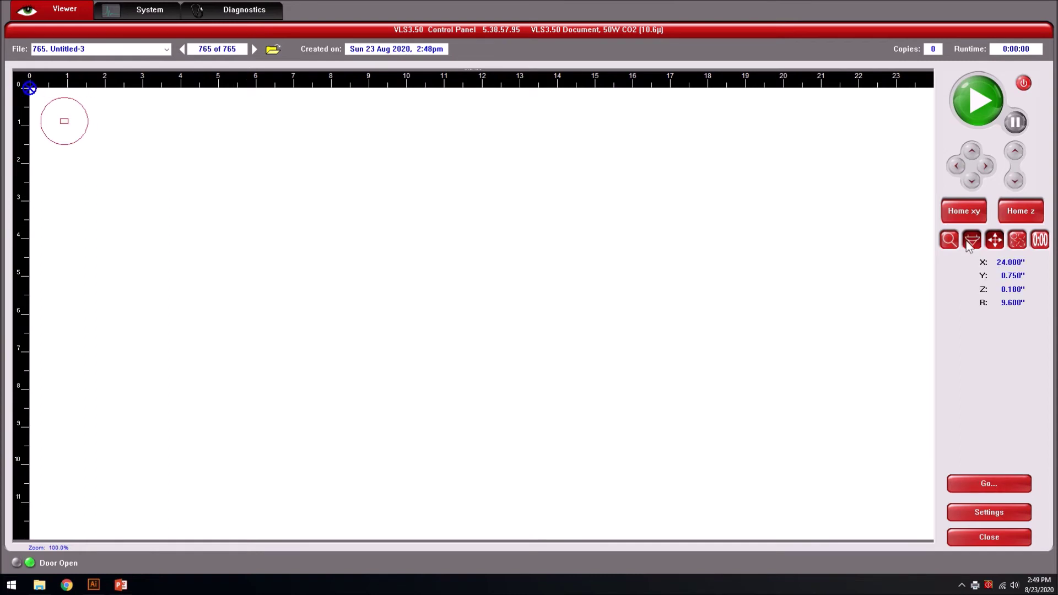
pyautogui.click(92, 153)
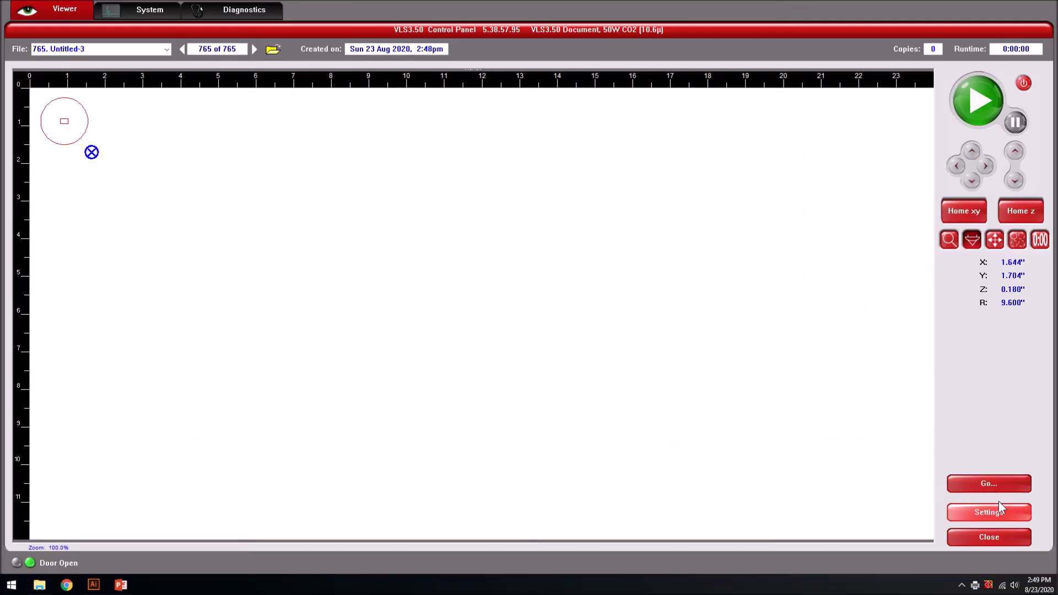
# Choose Birch under Natural, Wood, Medium Wood in the materials database and apply it with a material thickness of 0.250 in.
pyautogui.click(1000, 511)
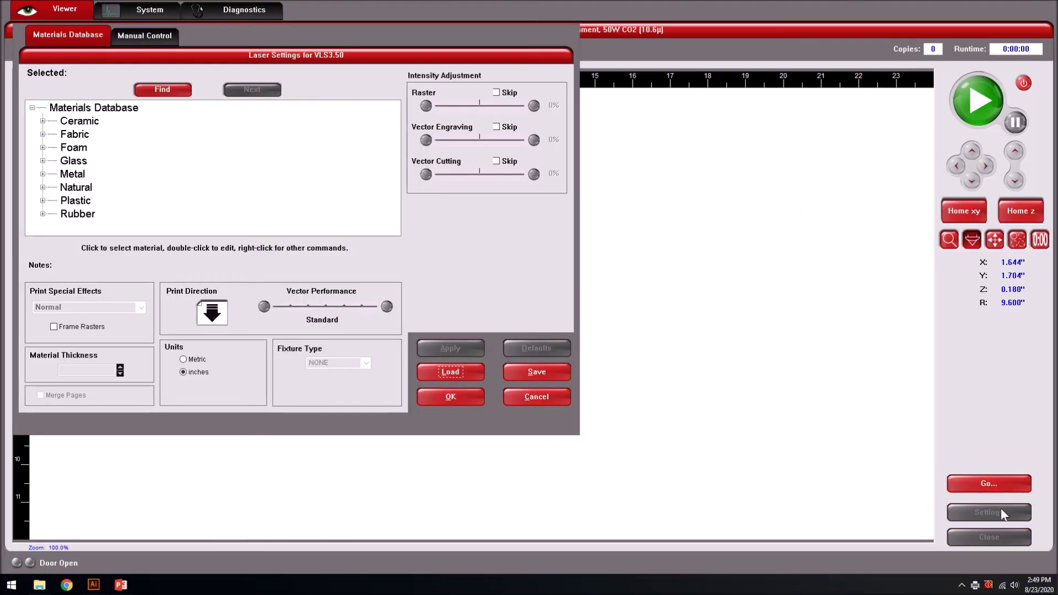
pyautogui.click(43, 187)
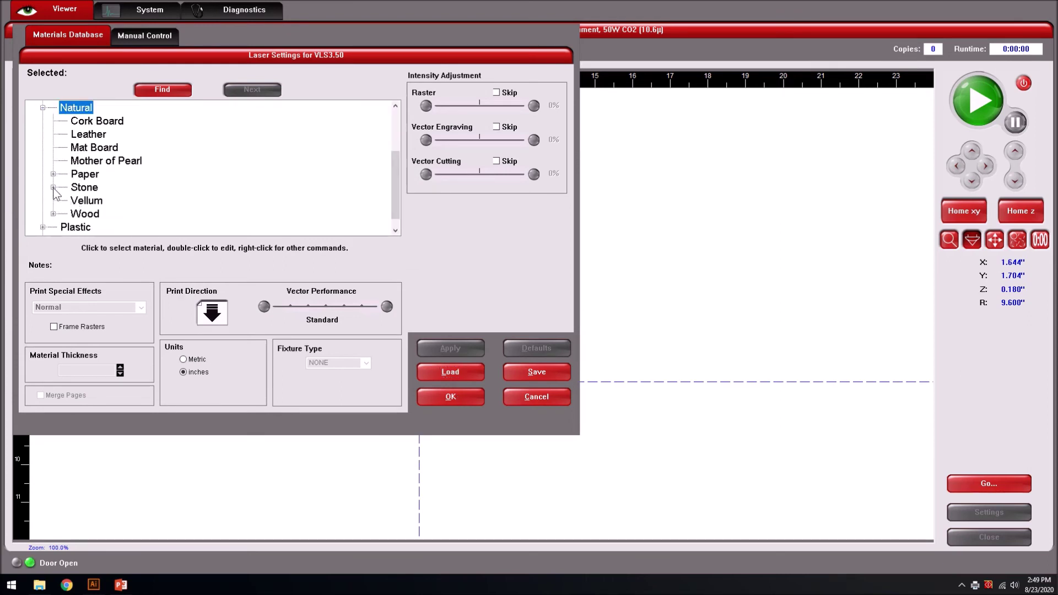
pyautogui.click(53, 214)
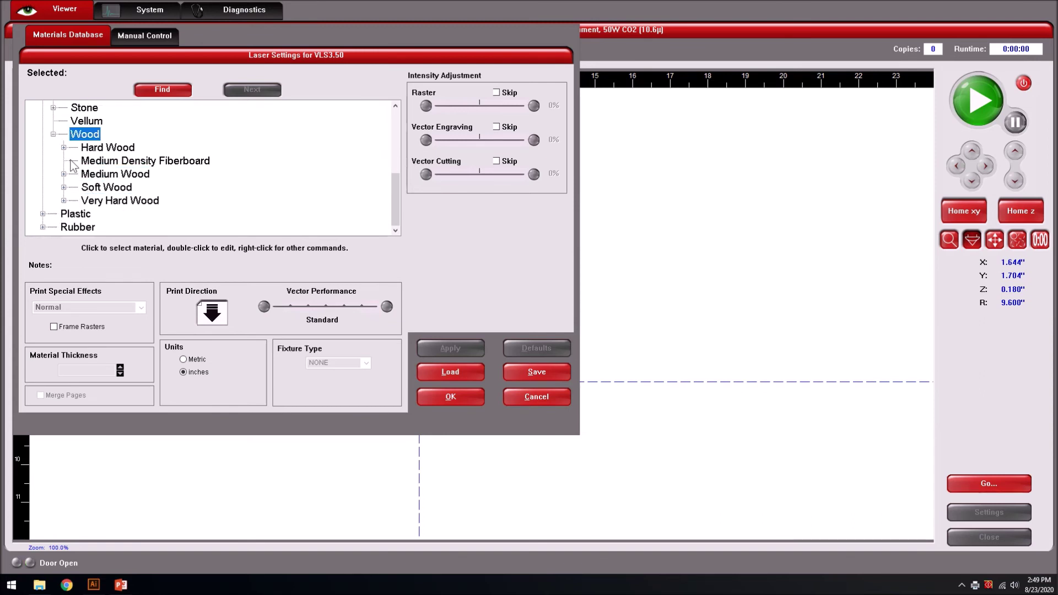
pyautogui.click(114, 160)
pyautogui.click(115, 174)
pyautogui.click(64, 174)
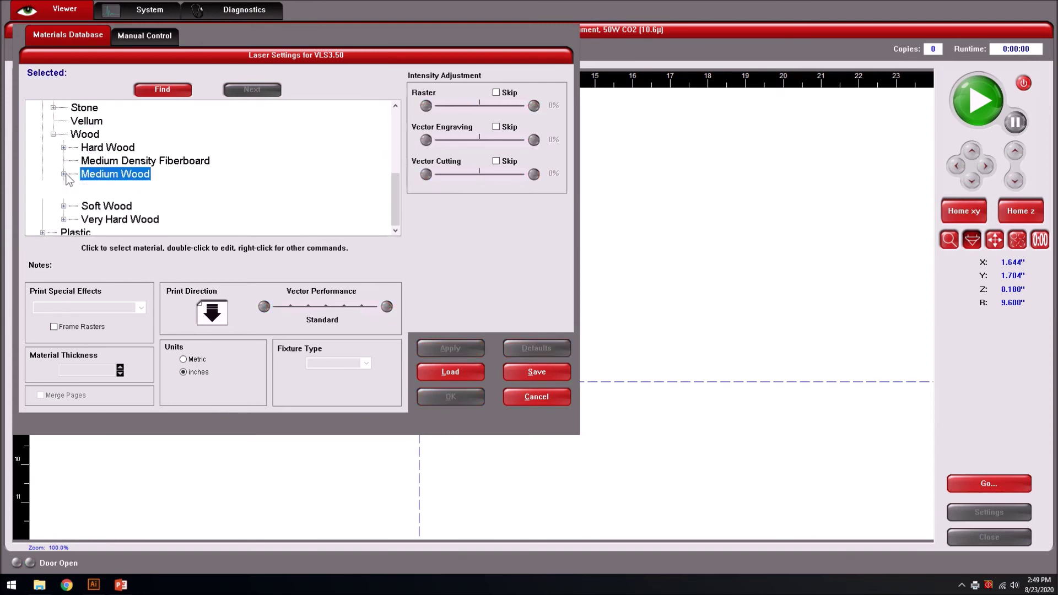
pyautogui.click(104, 201)
pyautogui.click(80, 371)
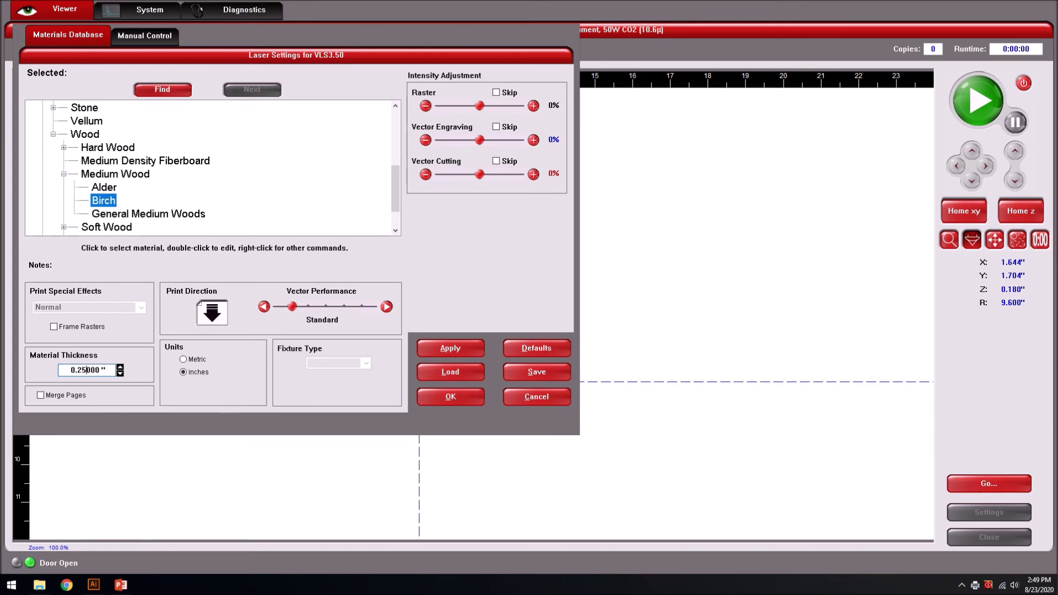
pyautogui.click(440, 351)
# Accept the laser settings after reviewing the power and speed assigned to each color, and start the cutting job.
pyautogui.click(144, 35)
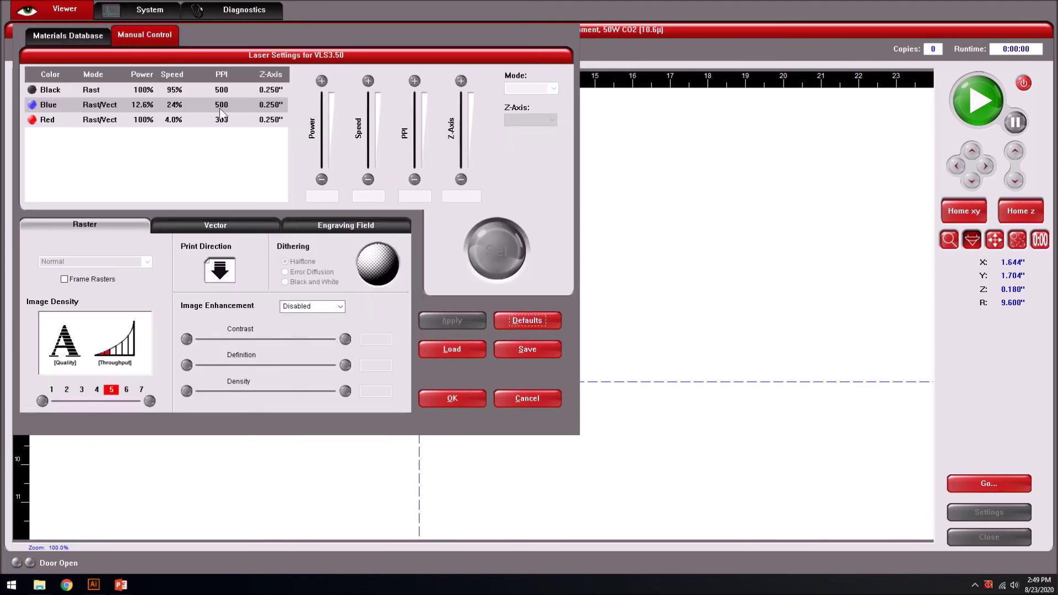
pyautogui.click(81, 36)
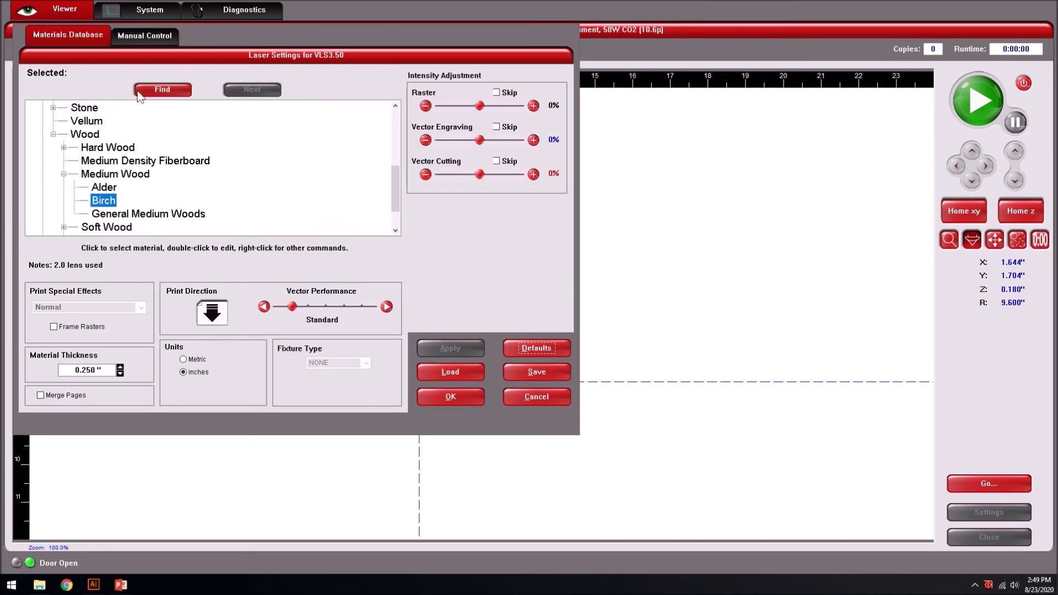
pyautogui.click(451, 397)
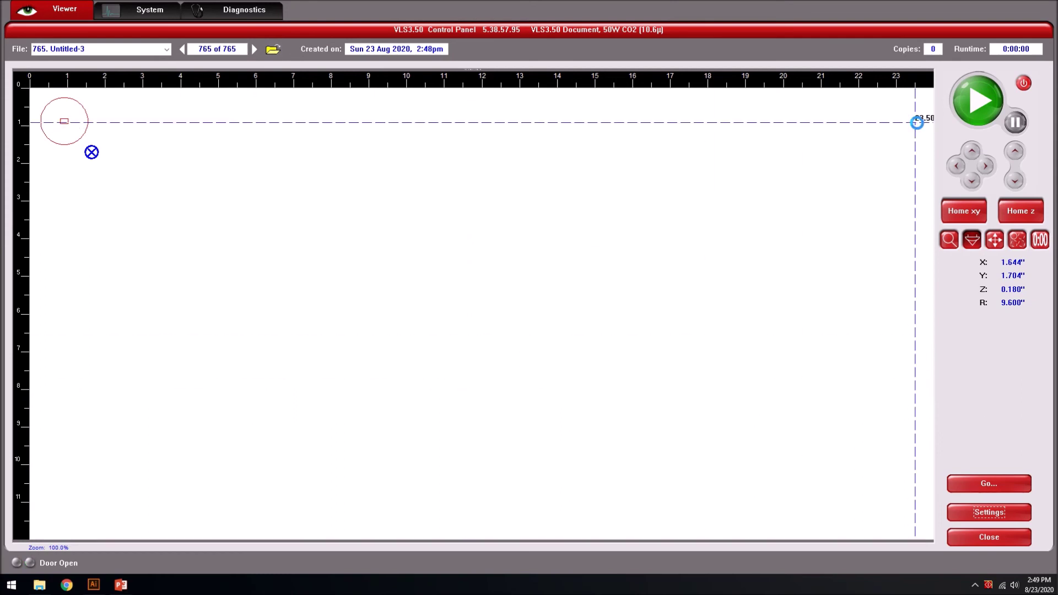
pyautogui.click(978, 107)
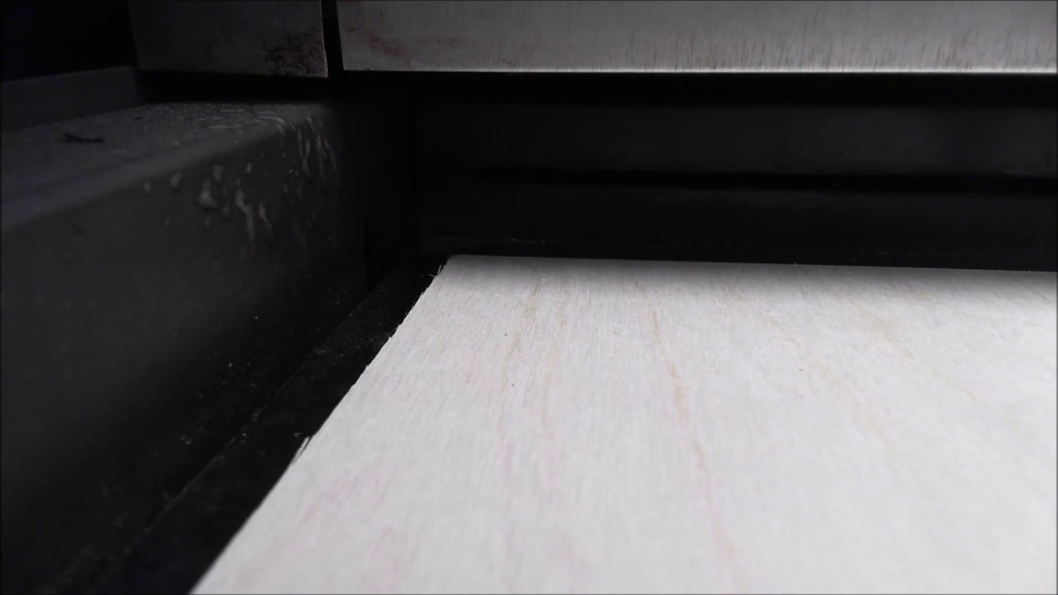